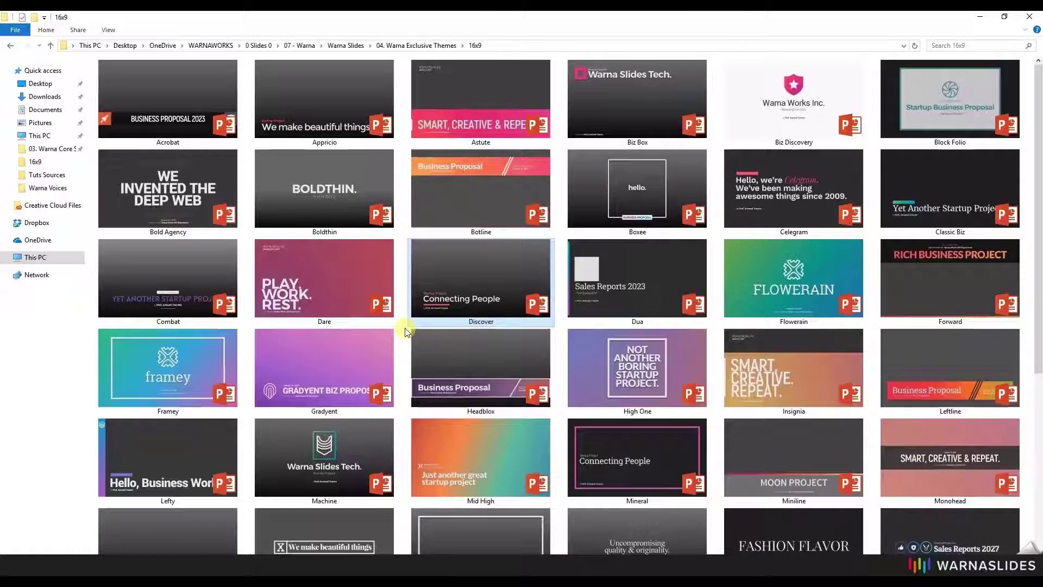
{"action": "scroll", "coordinate": [407, 332], "scroll_direction": "down", "scroll_amount": 3}
{"action": "scroll", "coordinate": [425, 394], "scroll_direction": "down", "scroll_amount": 2}
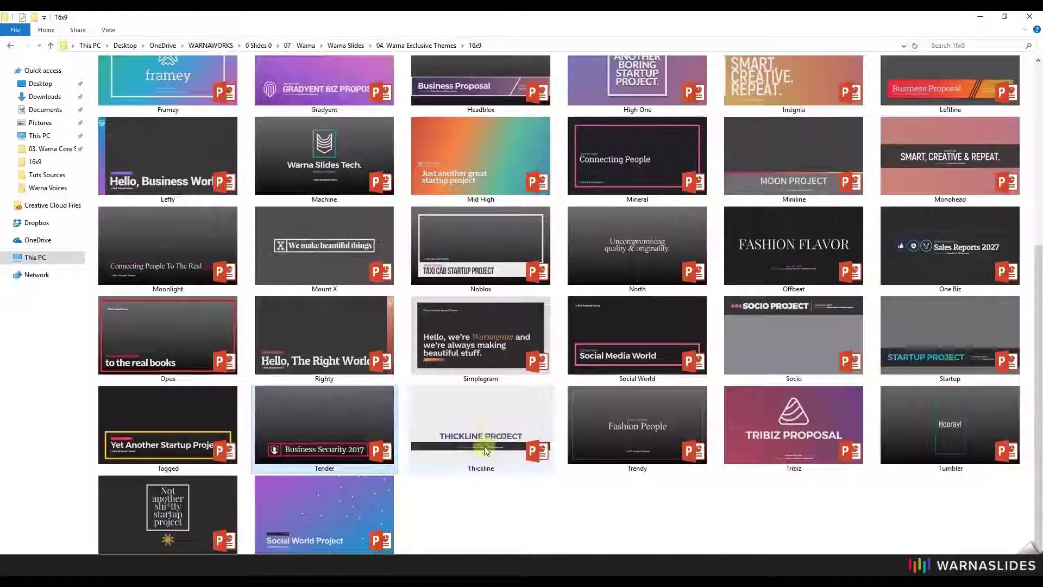
{"action": "scroll", "coordinate": [486, 450], "scroll_direction": "up", "scroll_amount": 3}
{"action": "scroll", "coordinate": [463, 270], "scroll_direction": "up", "scroll_amount": 1}
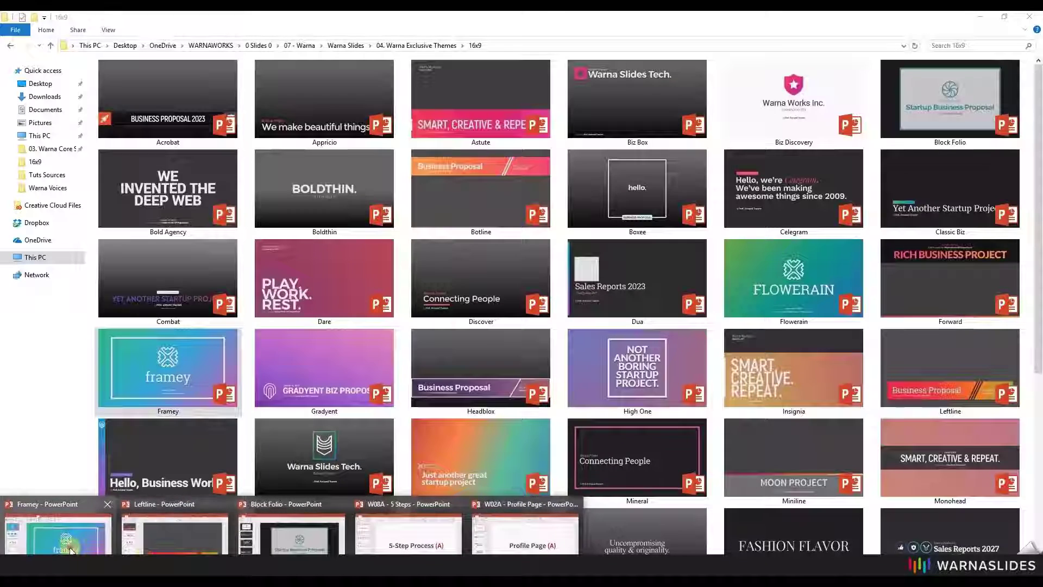
Bring up the Framey presentation, then return to the 03. Warna Core Slides folder.
{"action": "left_click", "coordinate": [71, 551]}
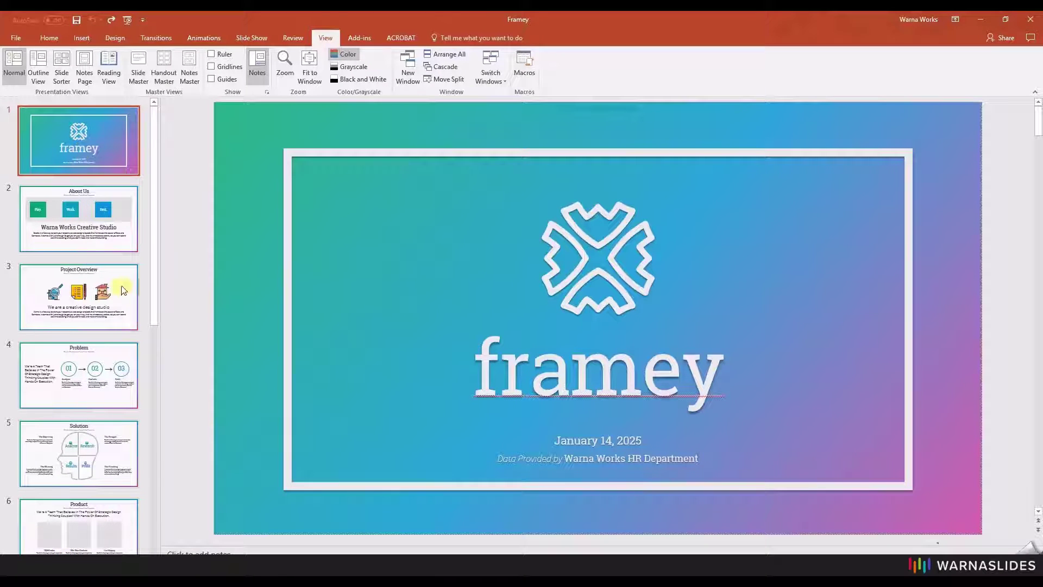
{"action": "left_click", "coordinate": [226, 547]}
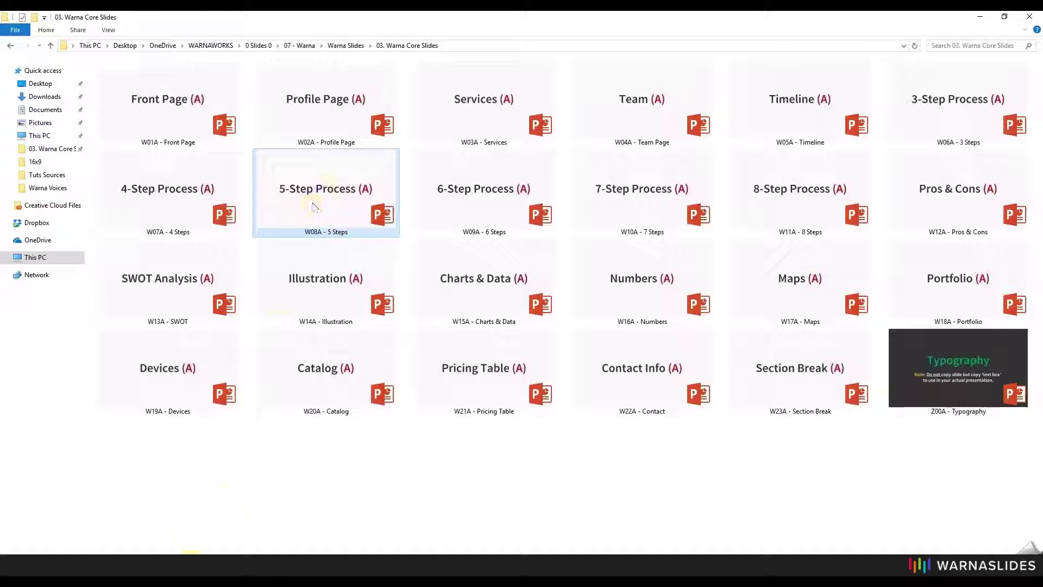
Open the W08A - 5 Steps deck and browse its process slides.
{"action": "left_click", "coordinate": [407, 530]}
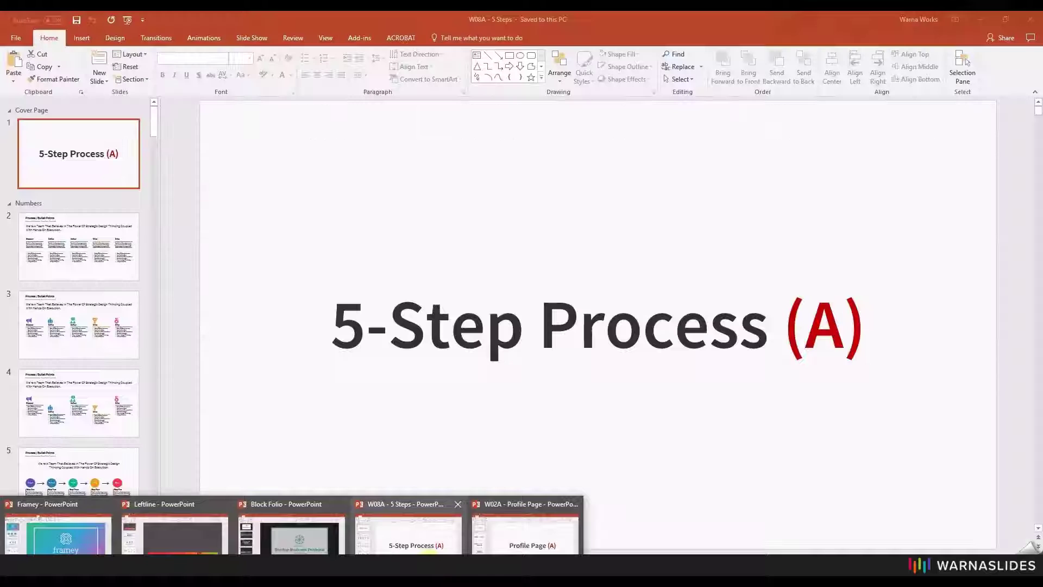
{"action": "left_click", "coordinate": [77, 285]}
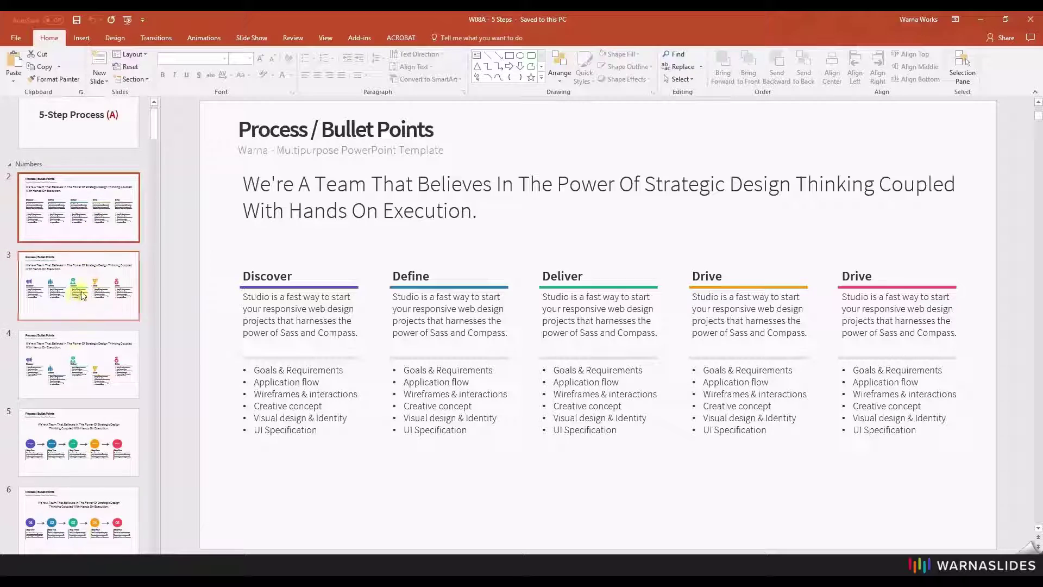
{"action": "left_click", "coordinate": [77, 365]}
{"action": "scroll", "coordinate": [73, 375], "scroll_direction": "down", "scroll_amount": 2}
{"action": "left_click", "coordinate": [73, 381]}
{"action": "left_click", "coordinate": [89, 458]}
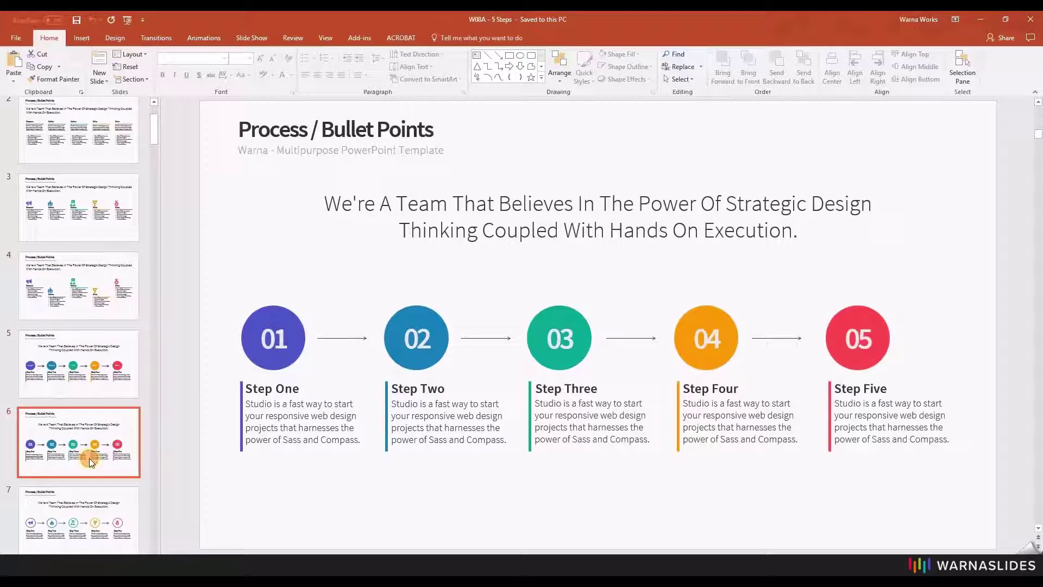
{"action": "scroll", "coordinate": [86, 407], "scroll_direction": "down", "scroll_amount": 5}
{"action": "scroll", "coordinate": [77, 360], "scroll_direction": "down", "scroll_amount": 5}
{"action": "scroll", "coordinate": [78, 360], "scroll_direction": "down", "scroll_amount": 3}
Copy slide 14, the Idea One to Idea Five process slide.
{"action": "left_click", "coordinate": [90, 301]}
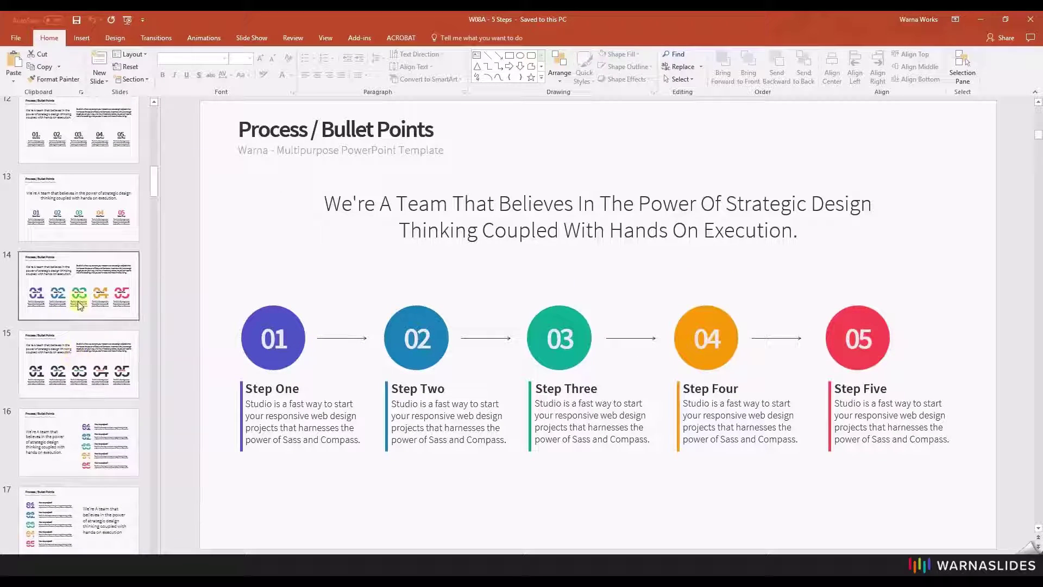
{"action": "right_click", "coordinate": [102, 279]}
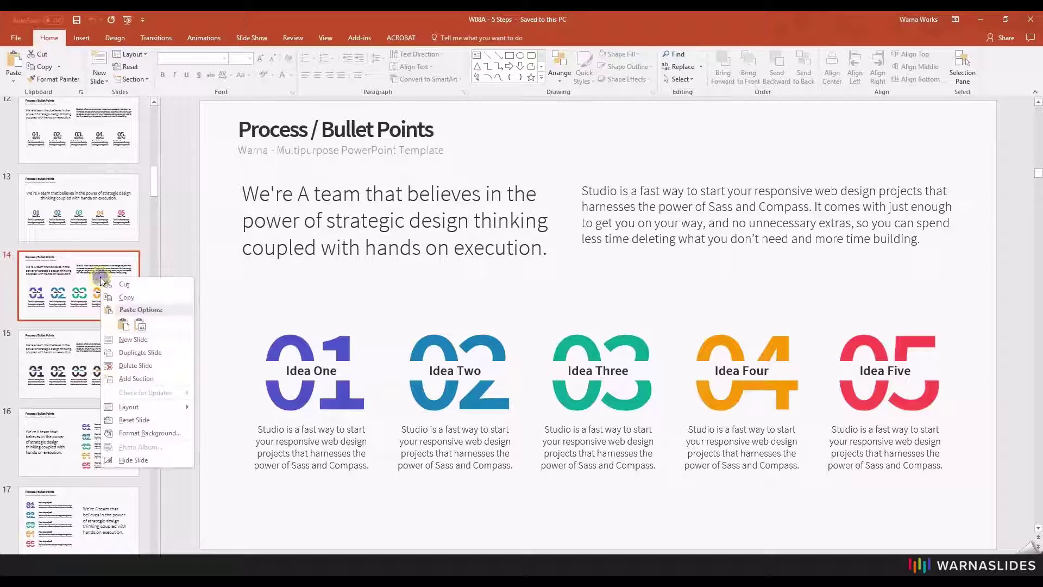
{"action": "left_click", "coordinate": [120, 296]}
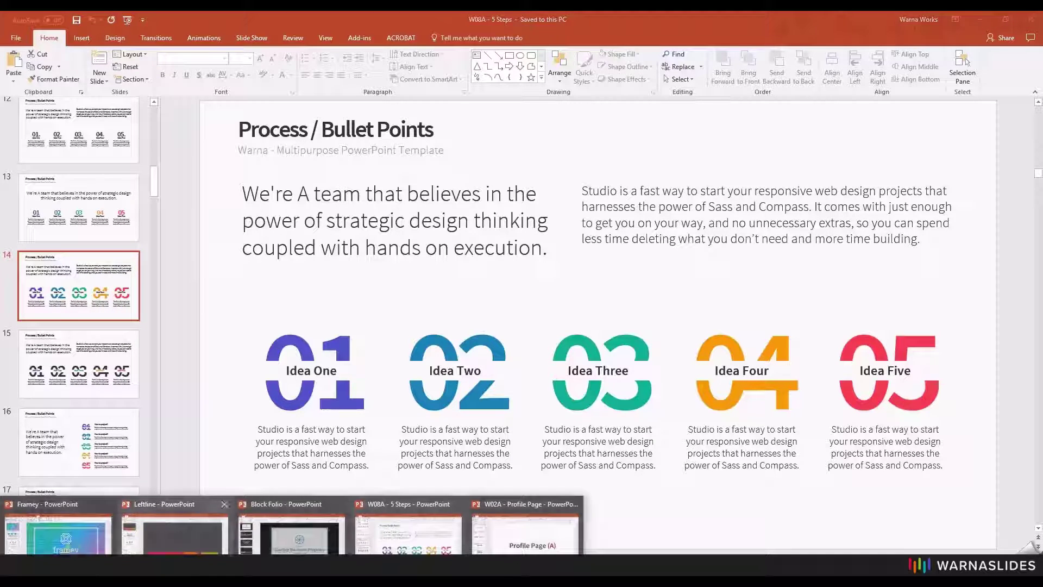
{"action": "left_click", "coordinate": [61, 521]}
Paste the Idea One to Idea Five slide into Framey after slide 3.
{"action": "left_click", "coordinate": [66, 337]}
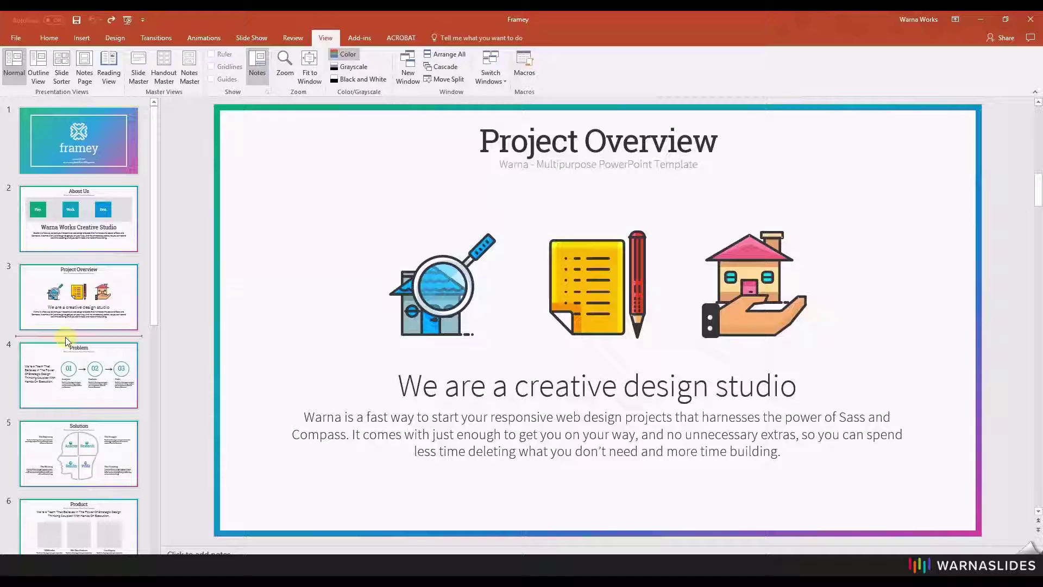
{"action": "key", "text": "ctrl+v"}
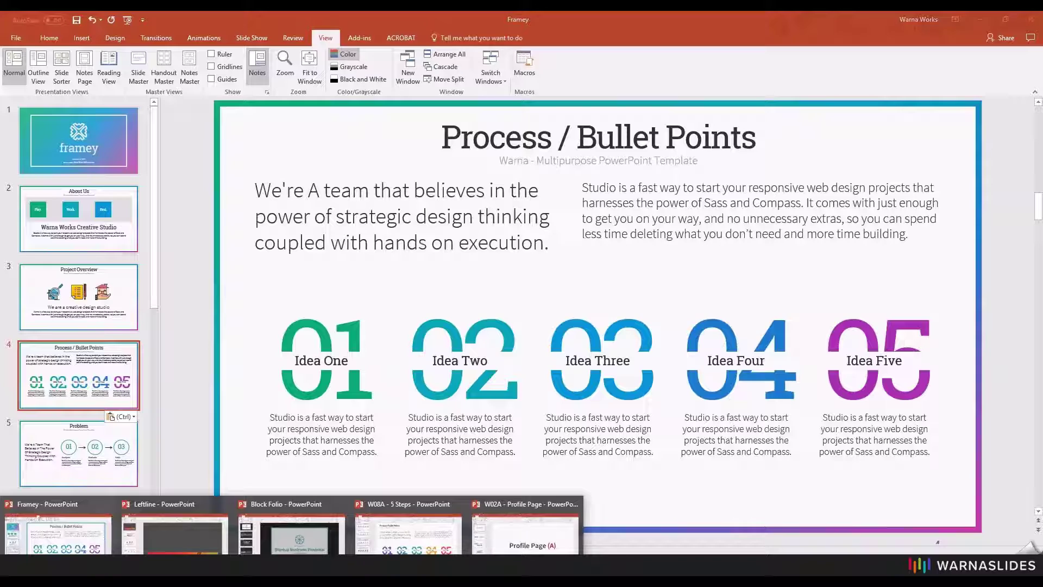
{"action": "left_click", "coordinate": [408, 525]}
{"action": "scroll", "coordinate": [87, 423], "scroll_direction": "down", "scroll_amount": 10}
{"action": "scroll", "coordinate": [87, 424], "scroll_direction": "down", "scroll_amount": 10}
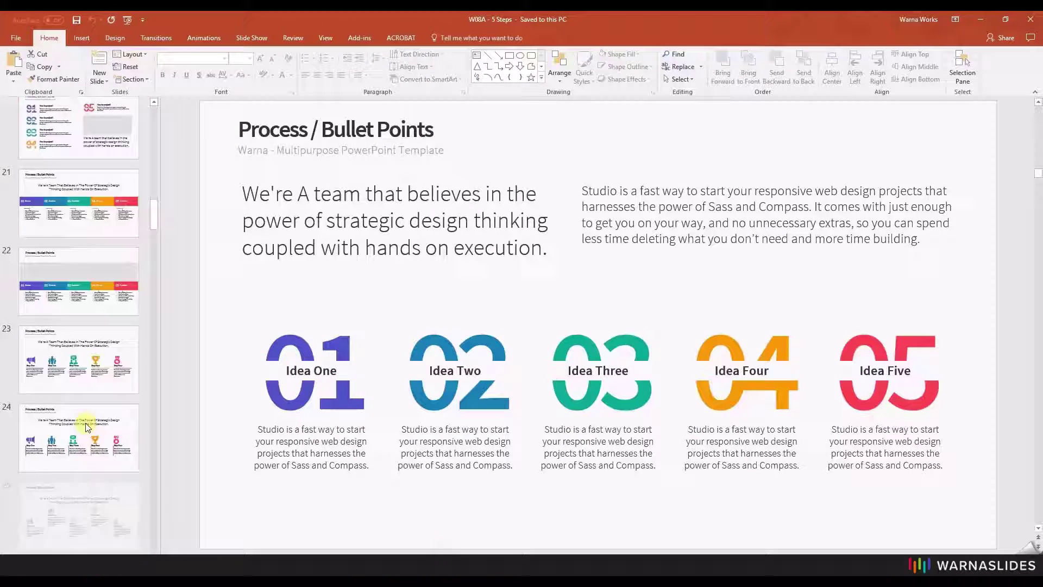
{"action": "scroll", "coordinate": [87, 425], "scroll_direction": "down", "scroll_amount": 5}
{"action": "scroll", "coordinate": [82, 367], "scroll_direction": "down", "scroll_amount": 3}
Copy slide 30, the Phase One to Phase Five circular diagram, from the 5 Steps deck.
{"action": "left_click", "coordinate": [71, 304]}
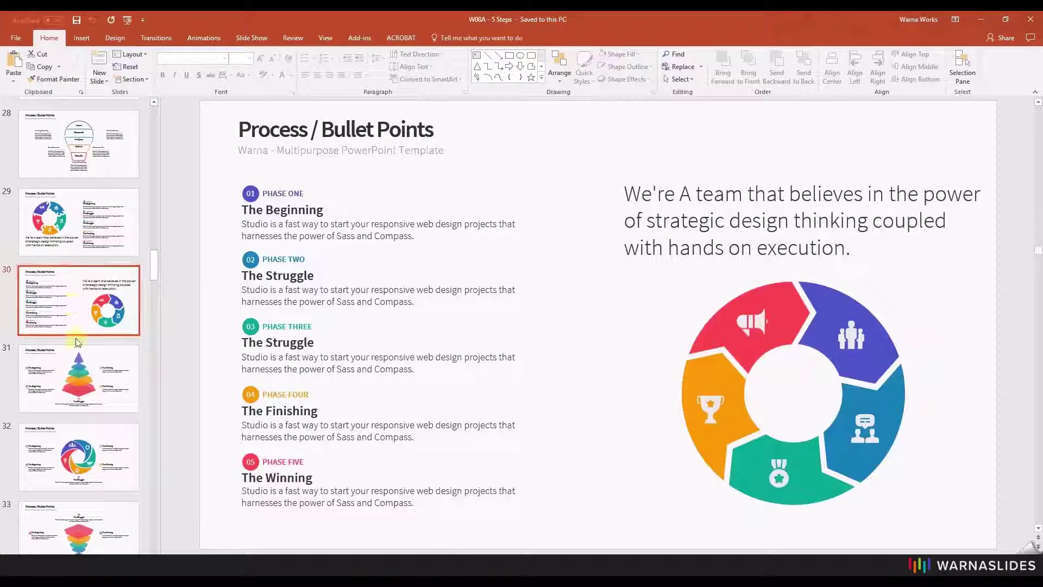
{"action": "right_click", "coordinate": [88, 301]}
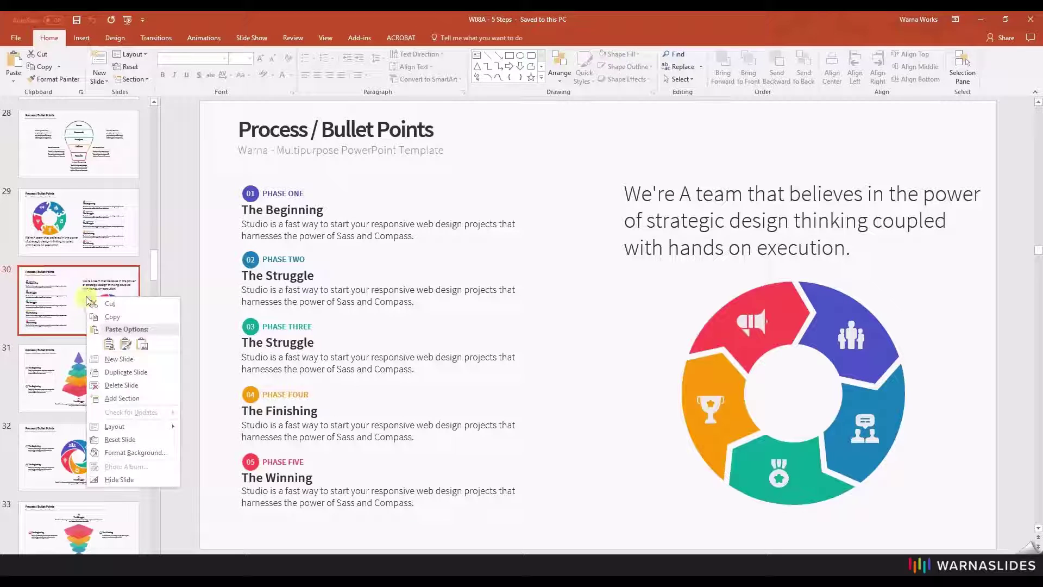
{"action": "left_click", "coordinate": [104, 308]}
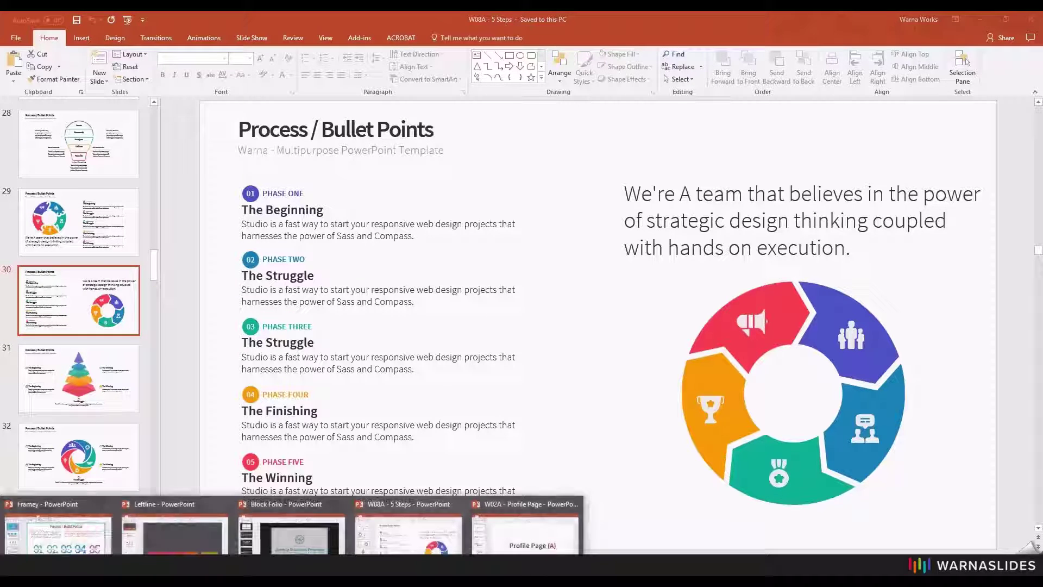
{"action": "left_click", "coordinate": [65, 525]}
Paste the circular phase slide into Framey as slide 5 and check slides 4 and 5.
{"action": "left_click", "coordinate": [59, 418]}
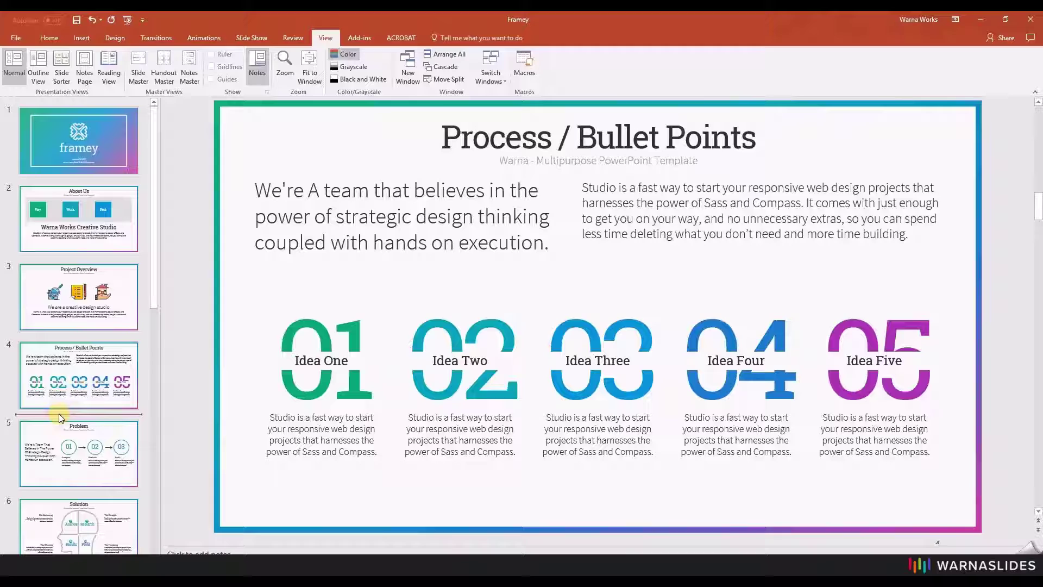
{"action": "key", "text": "ctrl+v"}
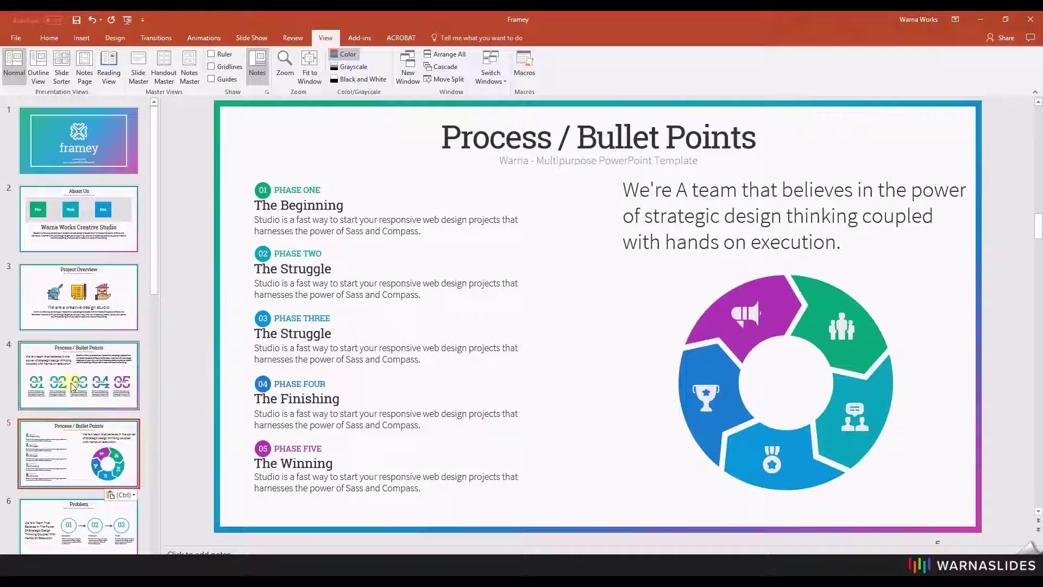
{"action": "left_click", "coordinate": [73, 383]}
{"action": "left_click", "coordinate": [78, 446]}
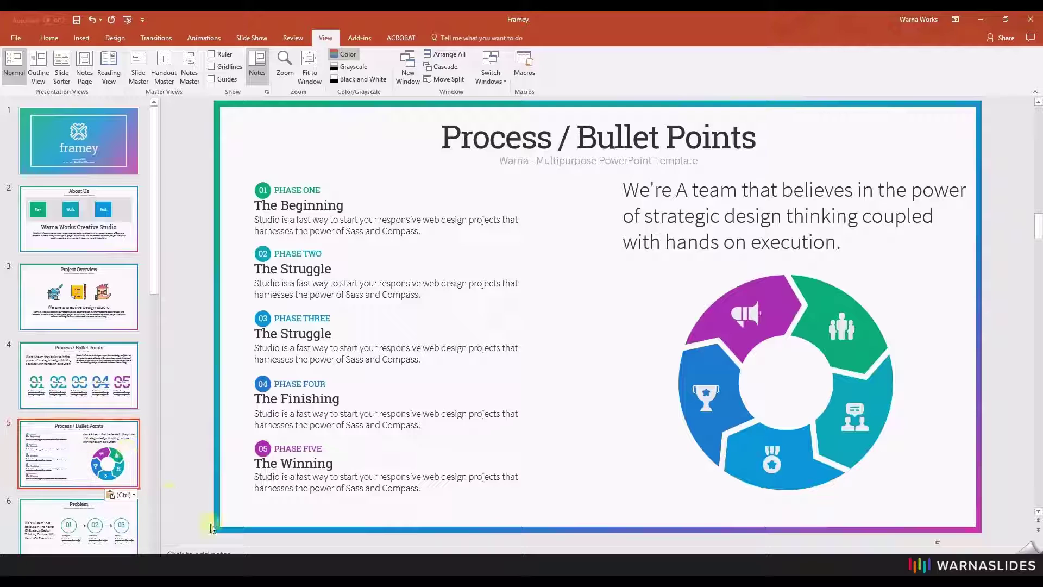
{"action": "left_click", "coordinate": [188, 547]}
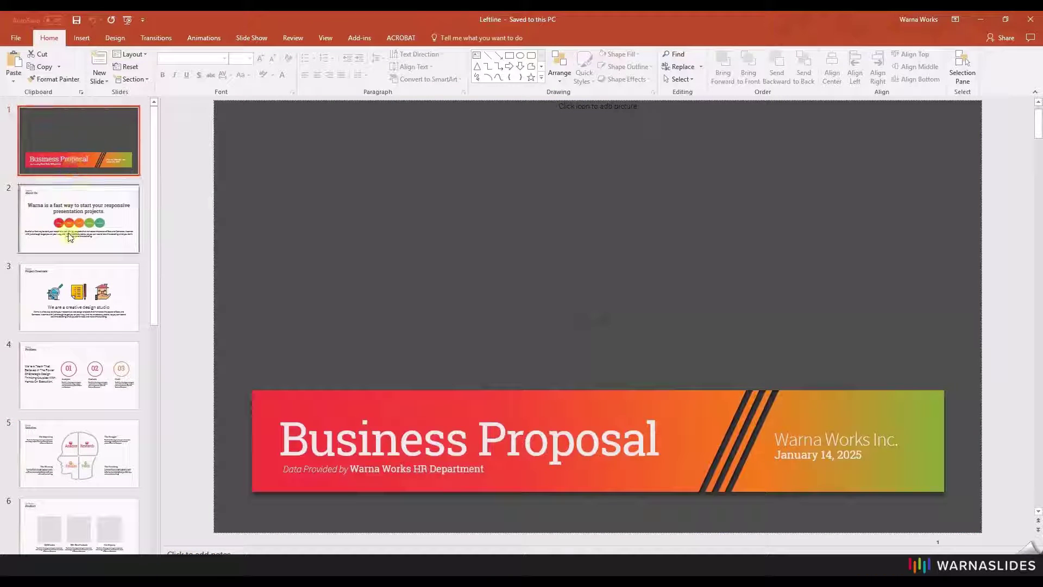
Select Leftline's Business Proposal cover as slide 1.
{"action": "key", "text": "Down"}
{"action": "left_click", "coordinate": [86, 152]}
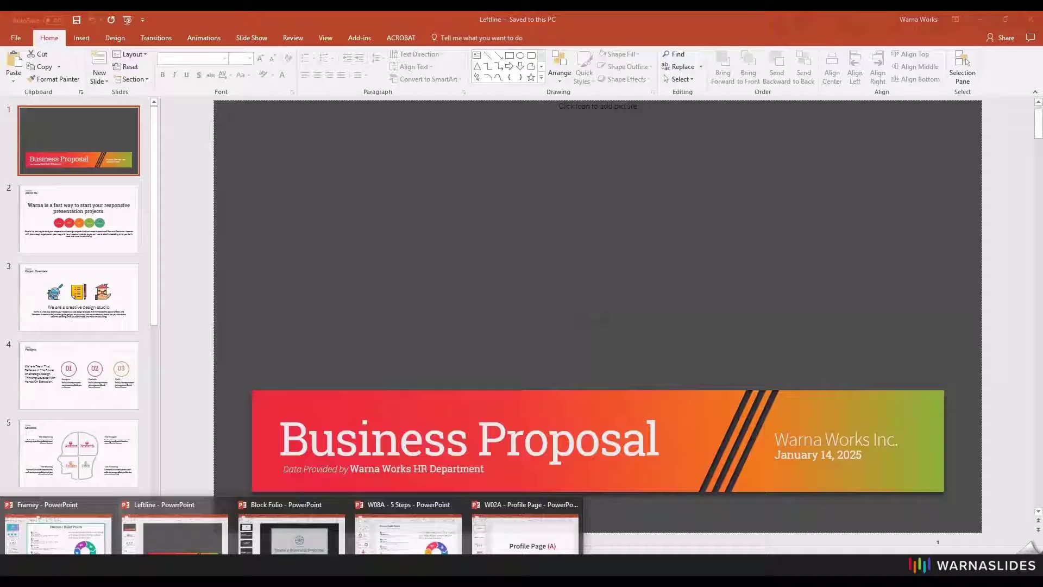
Find the linked circles slide 36 in the 5 Steps deck and copy it.
{"action": "left_click", "coordinate": [429, 539]}
{"action": "key", "text": "Down"}
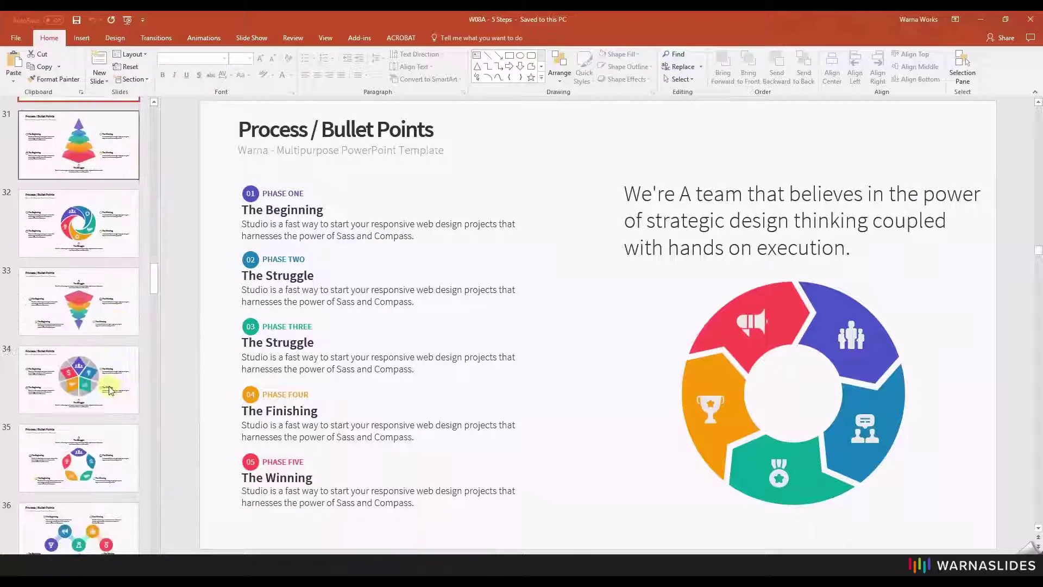
{"action": "key", "text": "Down"}
{"action": "key", "text": "Down"}
{"action": "key", "text": "Down"}
{"action": "left_click", "coordinate": [82, 299]}
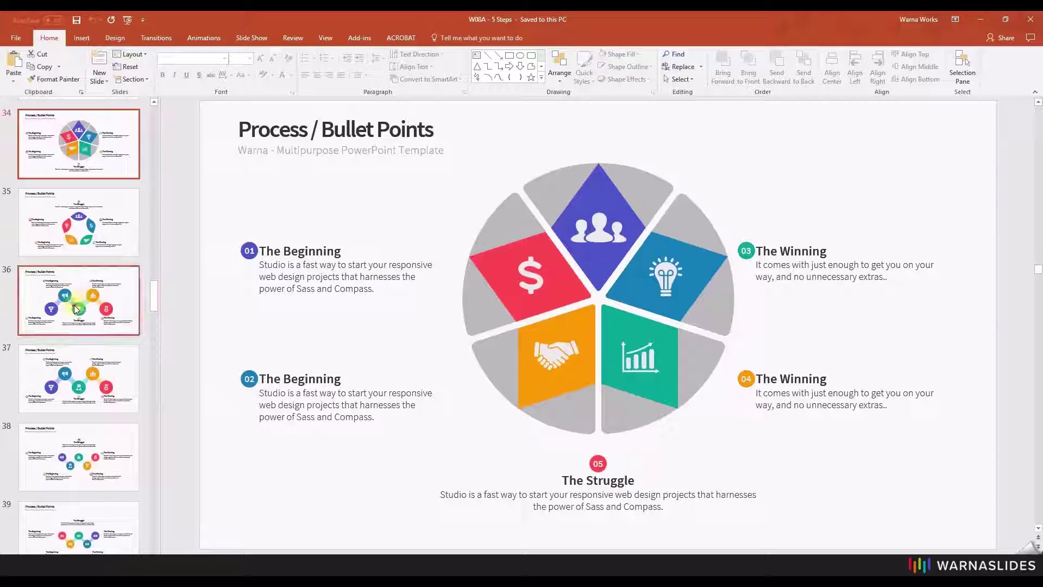
{"action": "right_click", "coordinate": [74, 298]}
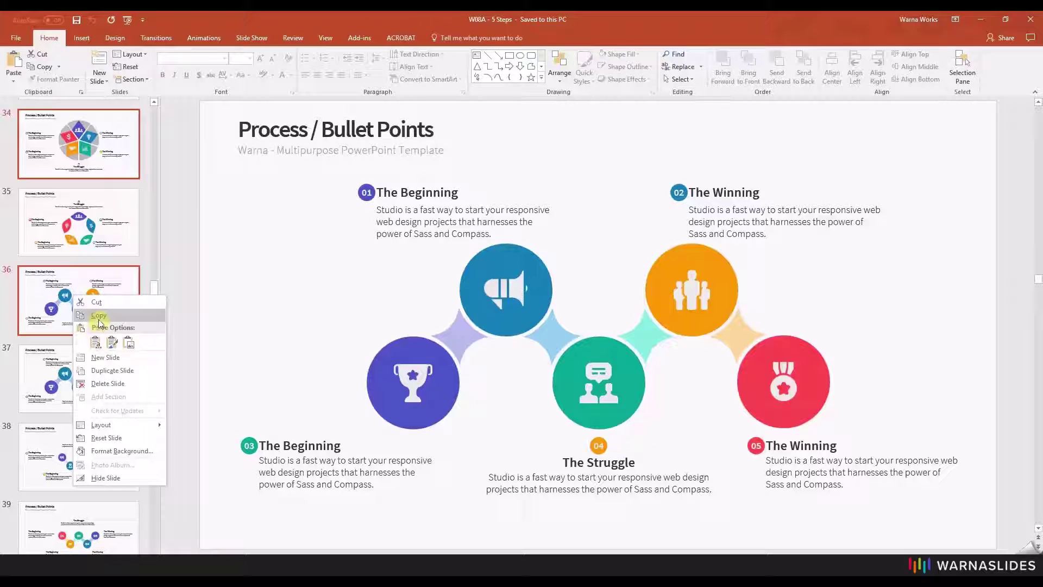
{"action": "key", "text": "Escape"}
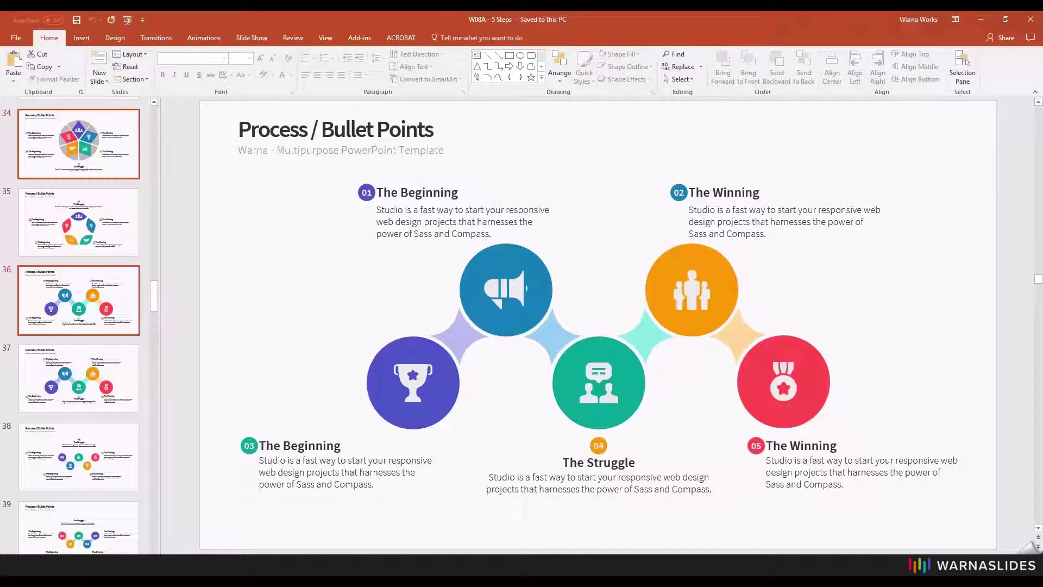
Paste the copied process slides into Leftline after slide 3 and review them.
{"action": "left_click", "coordinate": [183, 535]}
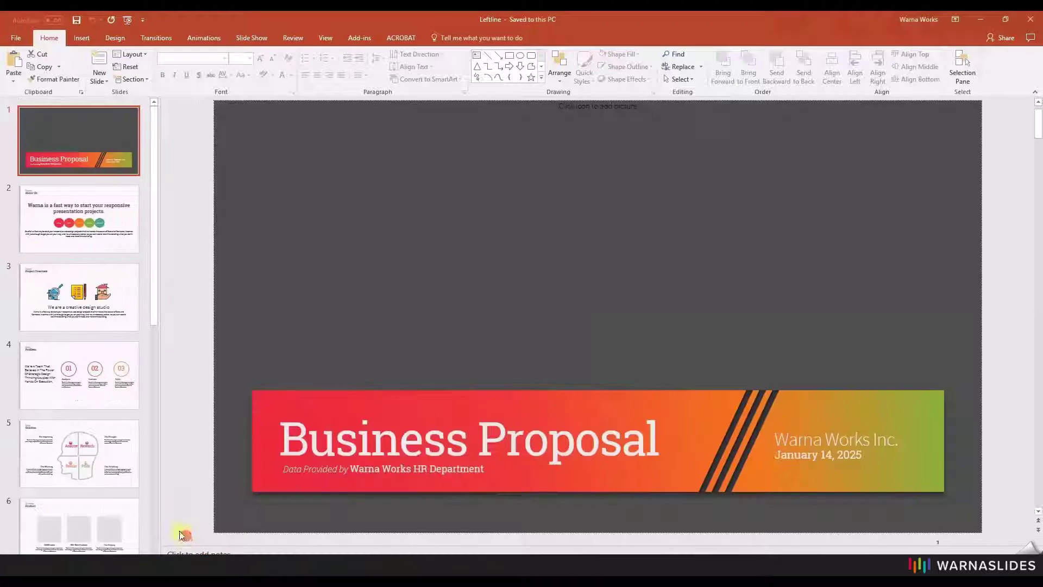
{"action": "left_click", "coordinate": [71, 325]}
{"action": "key", "text": "ctrl+v"}
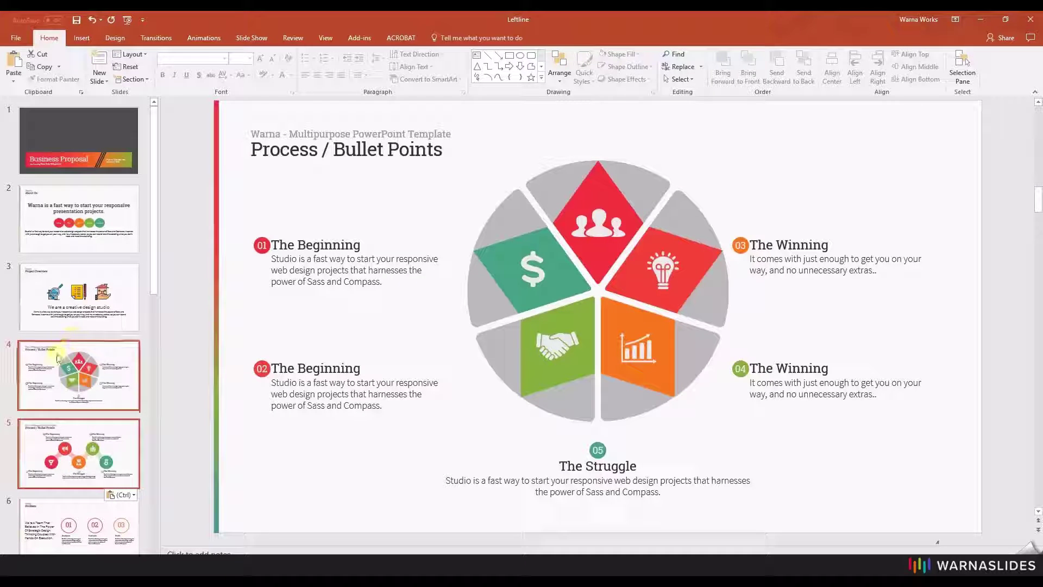
{"action": "left_click", "coordinate": [67, 398]}
{"action": "left_click", "coordinate": [80, 463]}
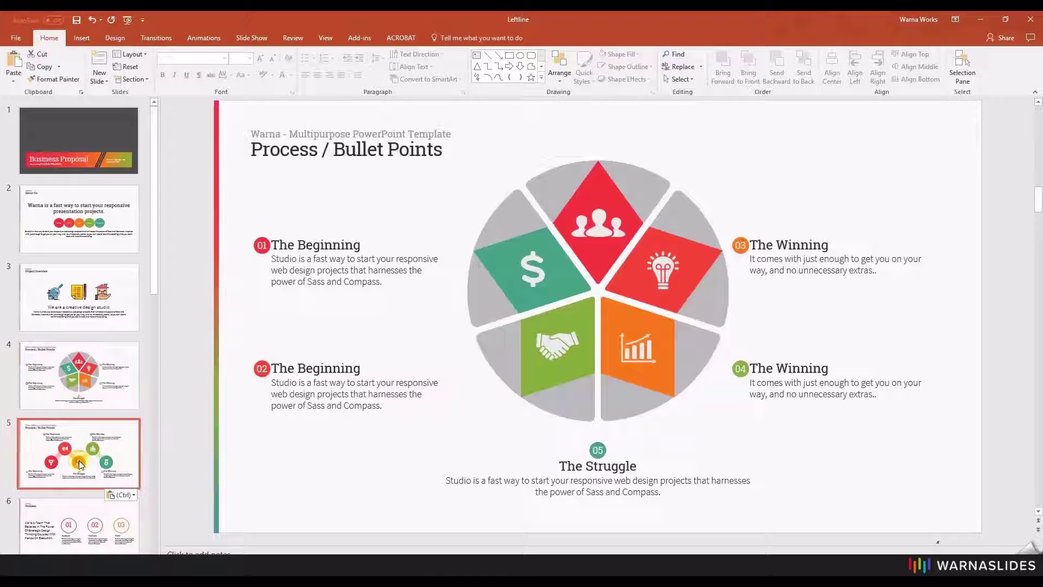
{"action": "key", "text": "Up"}
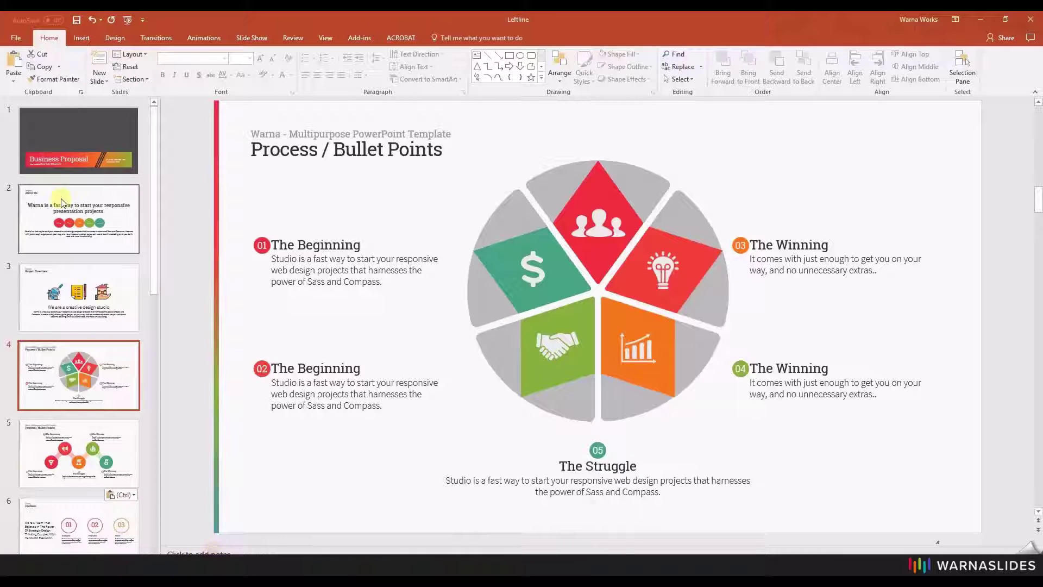
Copy Leftline's Business Proposal cover slide and paste it into Framey.
{"action": "left_click", "coordinate": [69, 161]}
{"action": "right_click", "coordinate": [53, 139]}
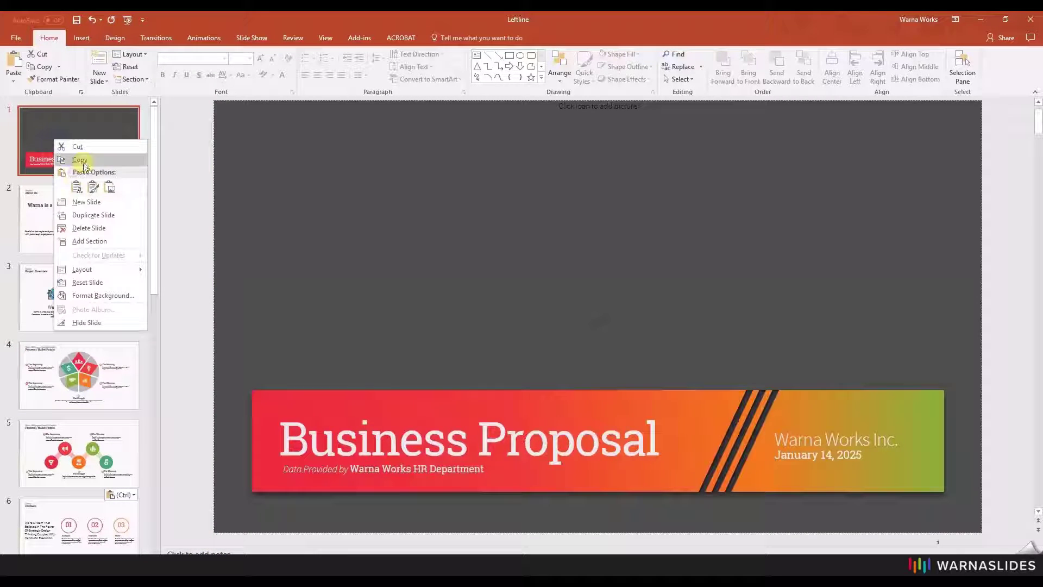
{"action": "left_click", "coordinate": [61, 158]}
{"action": "left_click", "coordinate": [82, 540]}
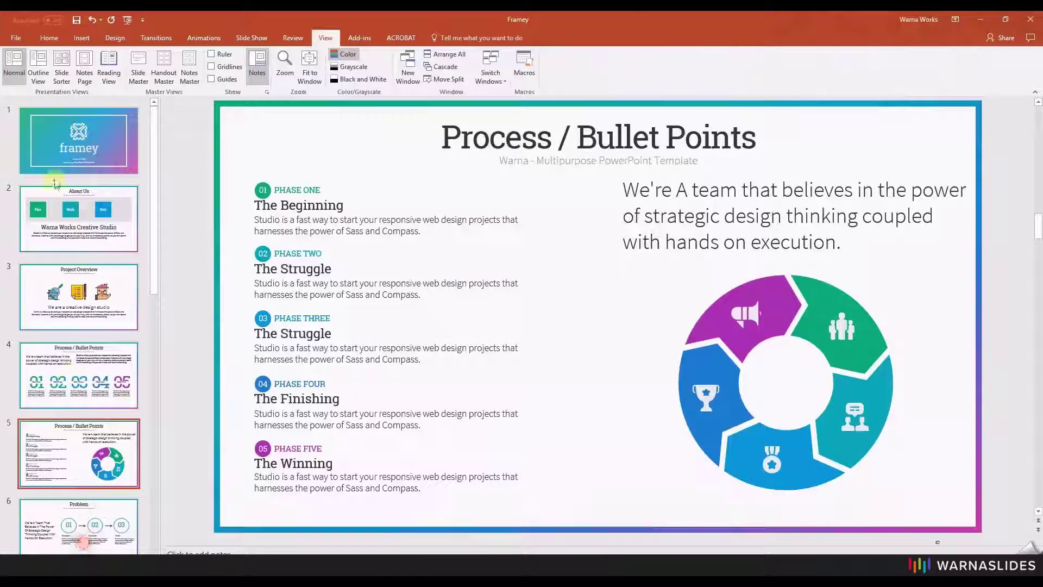
{"action": "left_click", "coordinate": [57, 173]}
{"action": "key", "text": "ctrl+v"}
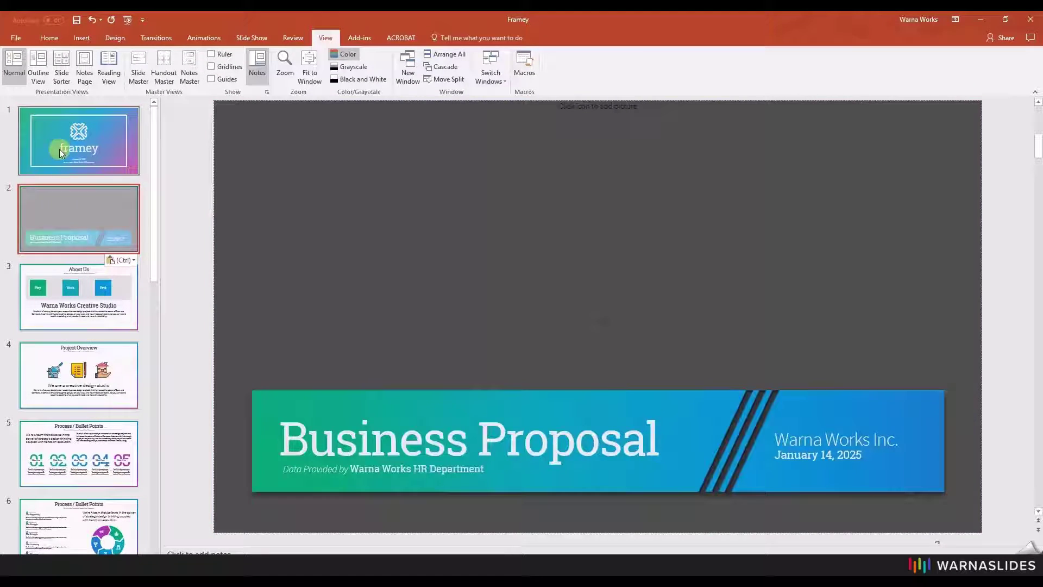
Delete Framey's original cover slide.
{"action": "left_click", "coordinate": [61, 138]}
{"action": "right_click", "coordinate": [61, 138]}
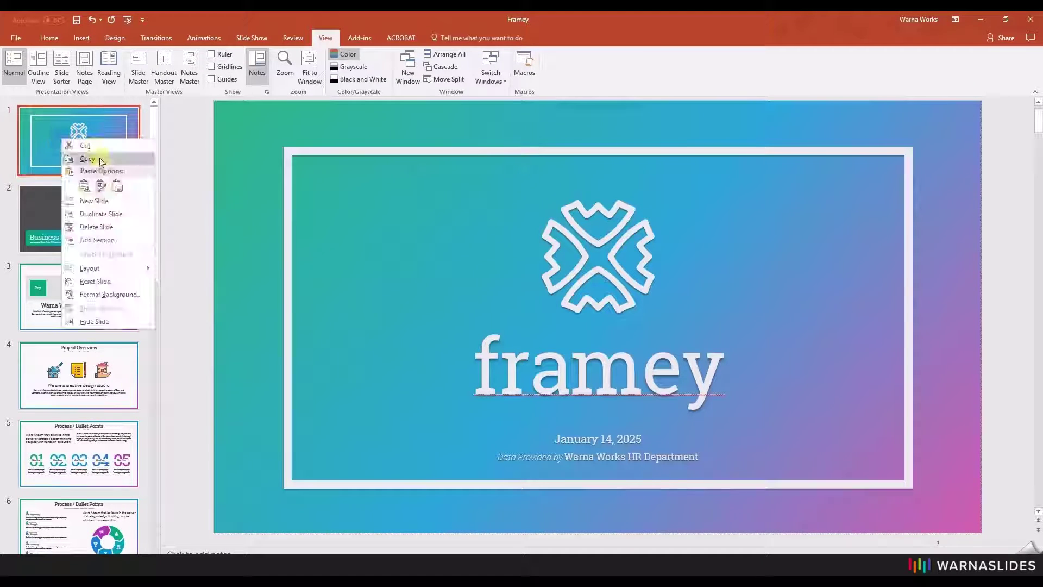
{"action": "left_click", "coordinate": [130, 229]}
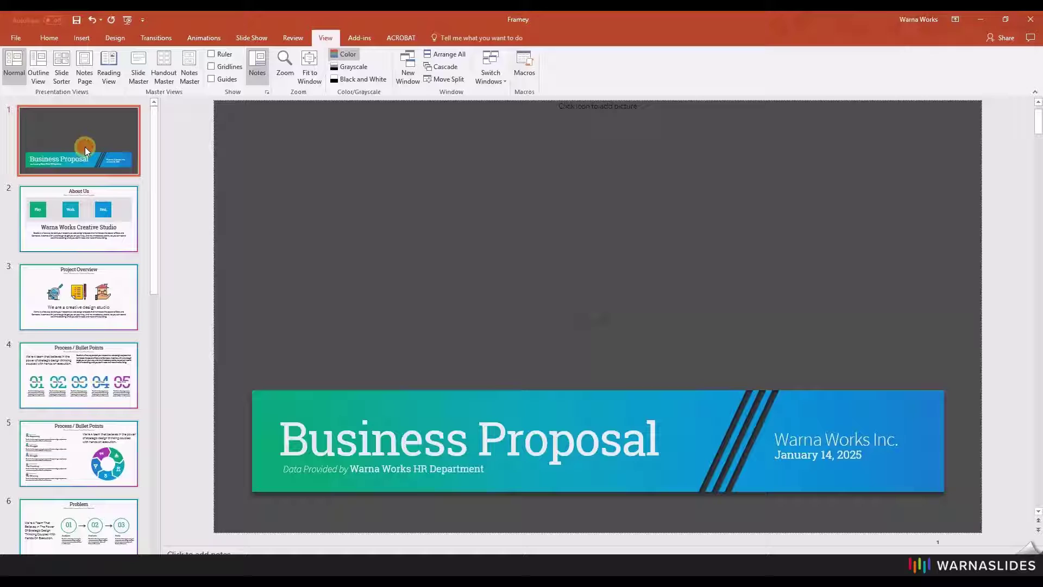
Apply the [WG] Linear 42 colour scheme from Design > Variants > Colors.
{"action": "left_click", "coordinate": [114, 38]}
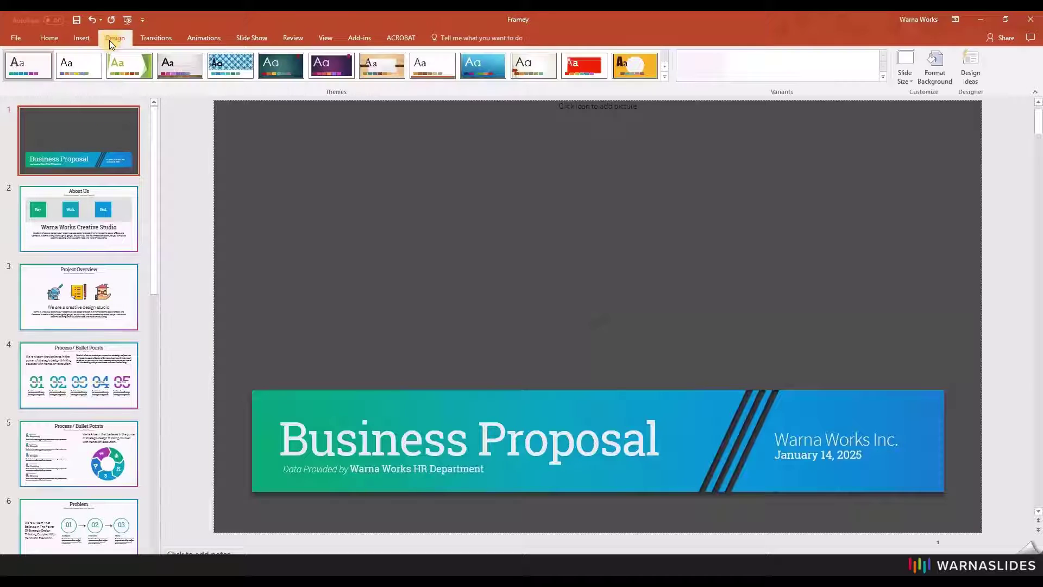
{"action": "left_click", "coordinate": [882, 79]}
{"action": "mouse_move", "coordinate": [778, 88]}
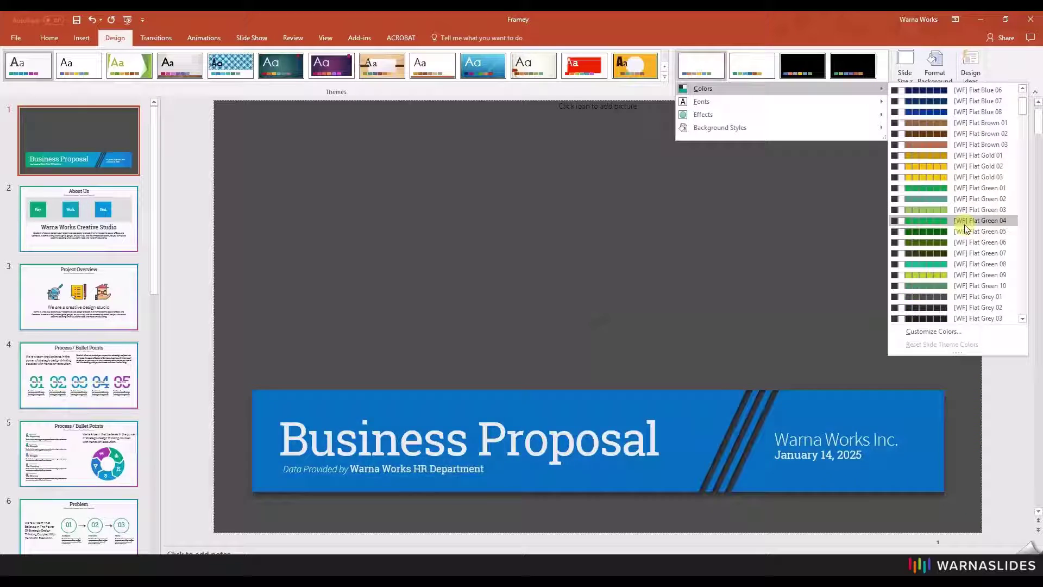
{"action": "scroll", "coordinate": [960, 269], "scroll_direction": "down", "scroll_amount": 5}
{"action": "scroll", "coordinate": [959, 269], "scroll_direction": "down", "scroll_amount": 2}
{"action": "scroll", "coordinate": [958, 272], "scroll_direction": "down", "scroll_amount": 3}
{"action": "scroll", "coordinate": [956, 276], "scroll_direction": "down", "scroll_amount": 3}
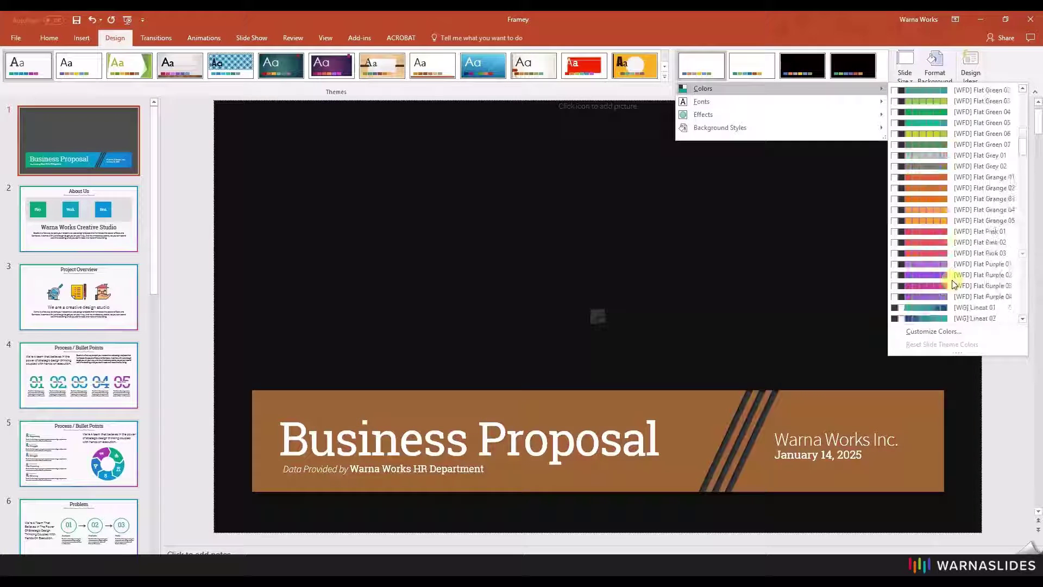
{"action": "scroll", "coordinate": [954, 280], "scroll_direction": "down", "scroll_amount": 2}
{"action": "scroll", "coordinate": [954, 283], "scroll_direction": "down", "scroll_amount": 3}
{"action": "scroll", "coordinate": [954, 289], "scroll_direction": "down", "scroll_amount": 2}
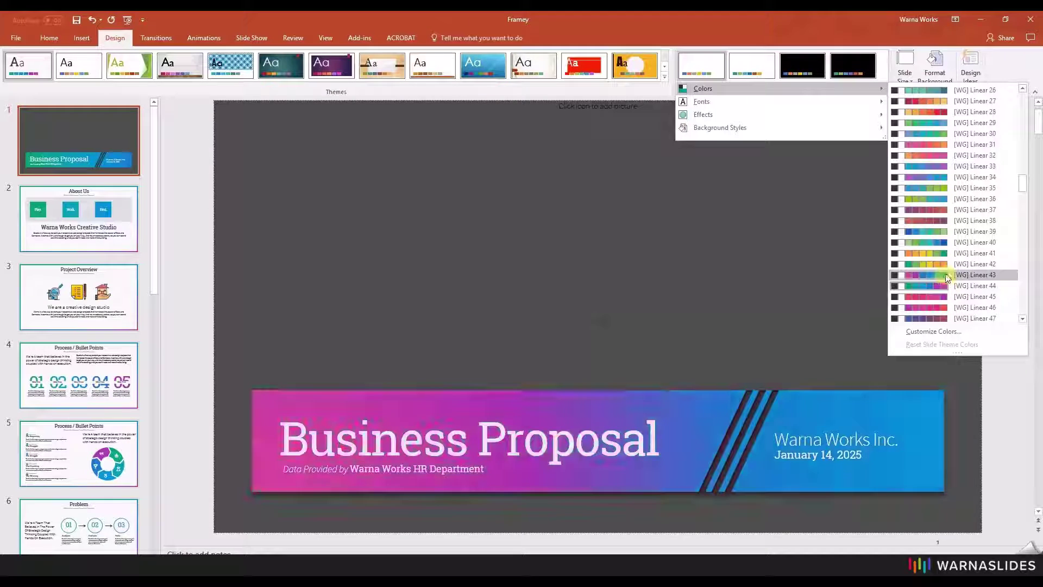
{"action": "scroll", "coordinate": [956, 299], "scroll_direction": "down", "scroll_amount": 2}
{"action": "scroll", "coordinate": [955, 298], "scroll_direction": "down", "scroll_amount": 2}
{"action": "scroll", "coordinate": [953, 297], "scroll_direction": "down", "scroll_amount": 2}
{"action": "scroll", "coordinate": [951, 298], "scroll_direction": "down", "scroll_amount": 2}
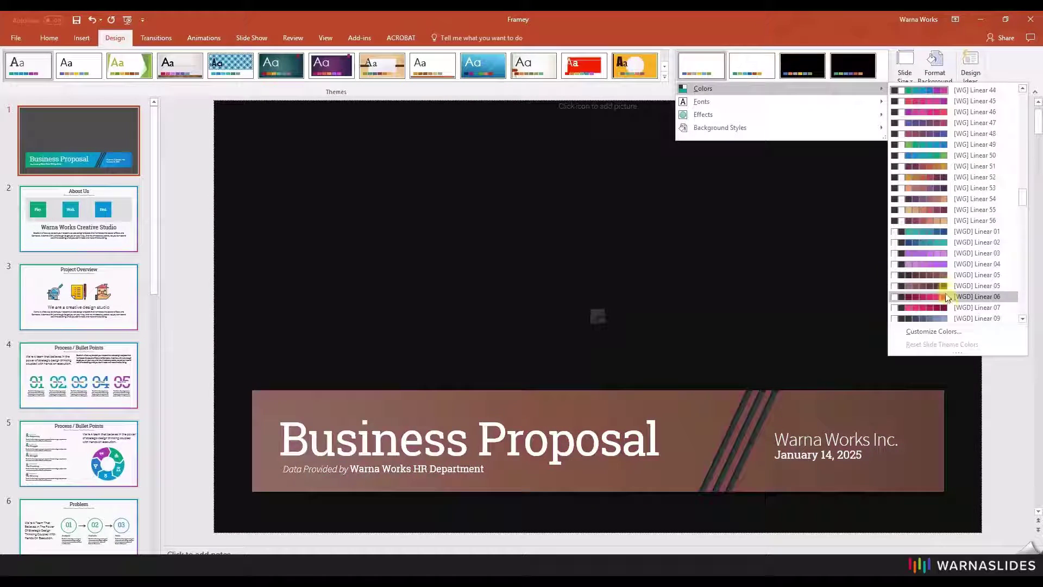
{"action": "scroll", "coordinate": [947, 297], "scroll_direction": "down", "scroll_amount": 2}
{"action": "scroll", "coordinate": [946, 291], "scroll_direction": "up", "scroll_amount": 3}
{"action": "scroll", "coordinate": [948, 197], "scroll_direction": "up", "scroll_amount": 2}
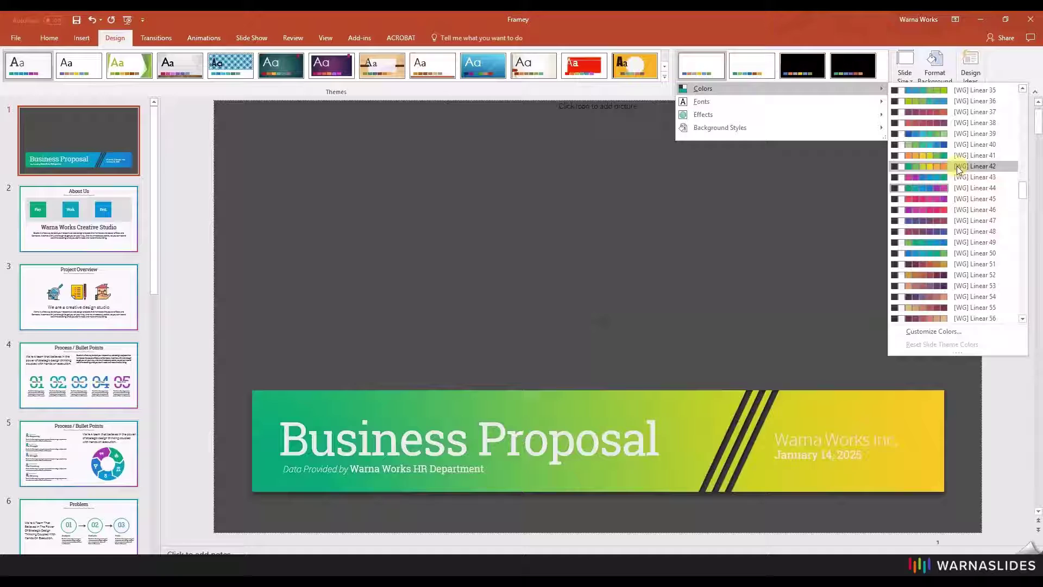
{"action": "left_click", "coordinate": [957, 166]}
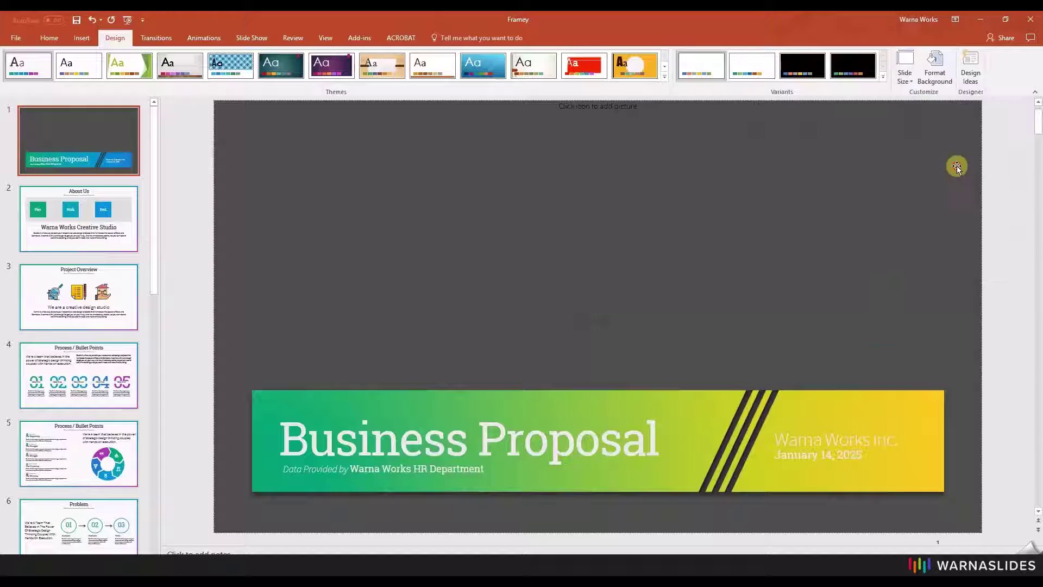
Apply a pink-and-orange Linear colour scheme to the deck.
{"action": "left_click", "coordinate": [82, 297]}
{"action": "scroll", "coordinate": [77, 326], "scroll_direction": "down", "scroll_amount": 2}
{"action": "left_click", "coordinate": [71, 339]}
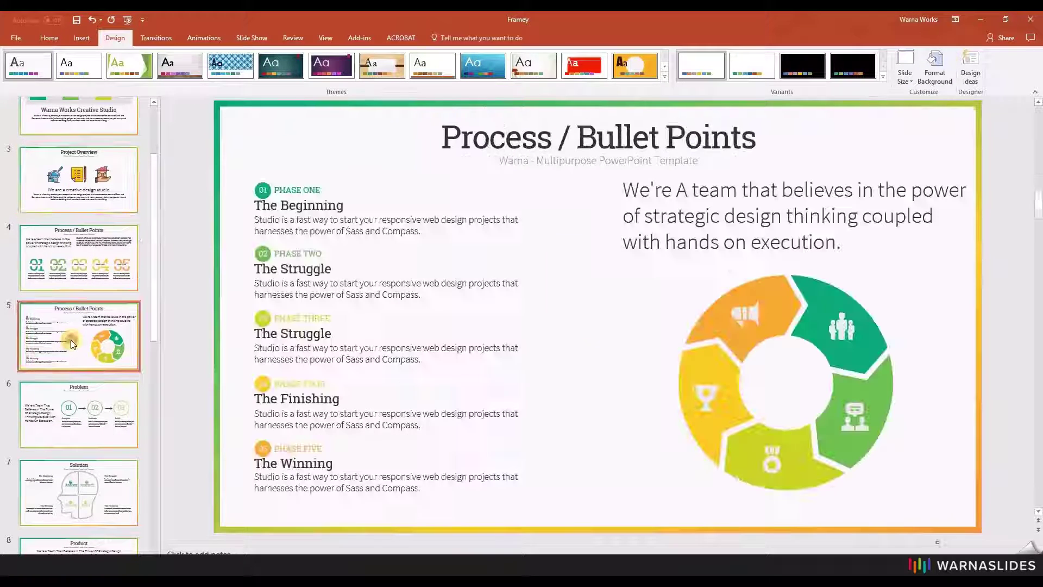
{"action": "scroll", "coordinate": [71, 340], "scroll_direction": "down", "scroll_amount": 1}
{"action": "left_click", "coordinate": [882, 78]}
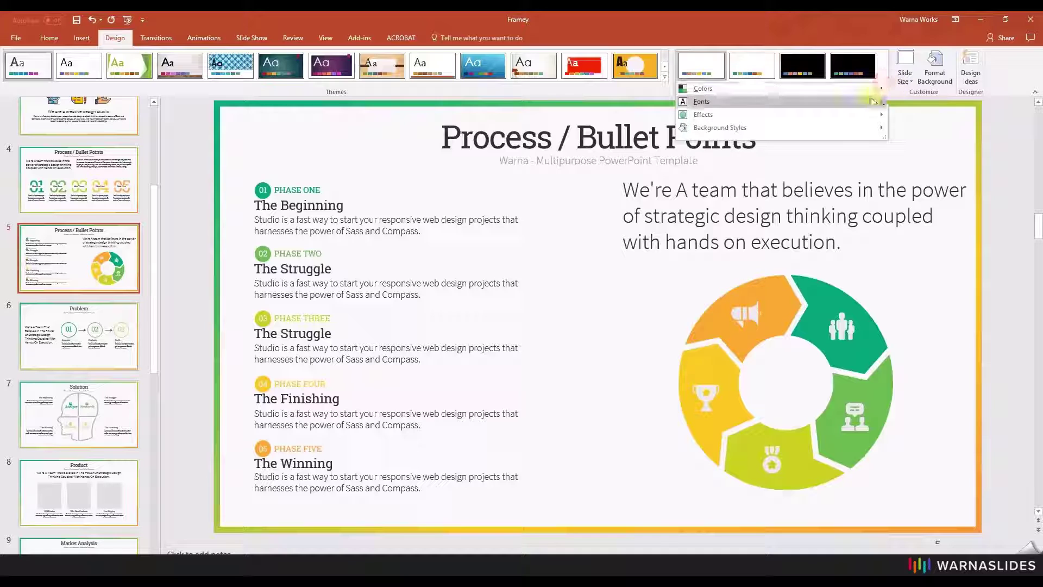
{"action": "scroll", "coordinate": [945, 203], "scroll_direction": "down", "scroll_amount": 5}
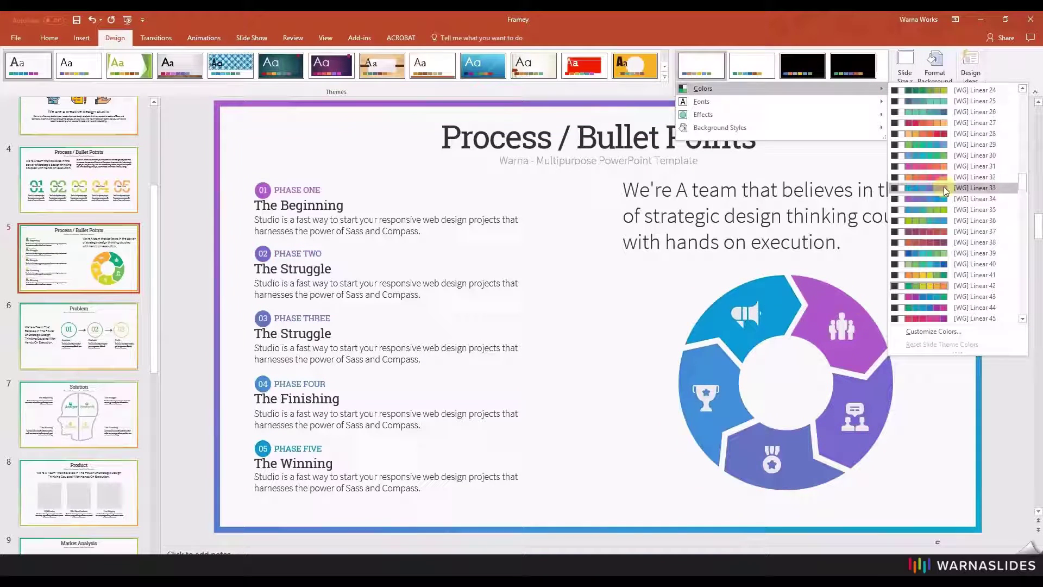
{"action": "left_click", "coordinate": [945, 176]}
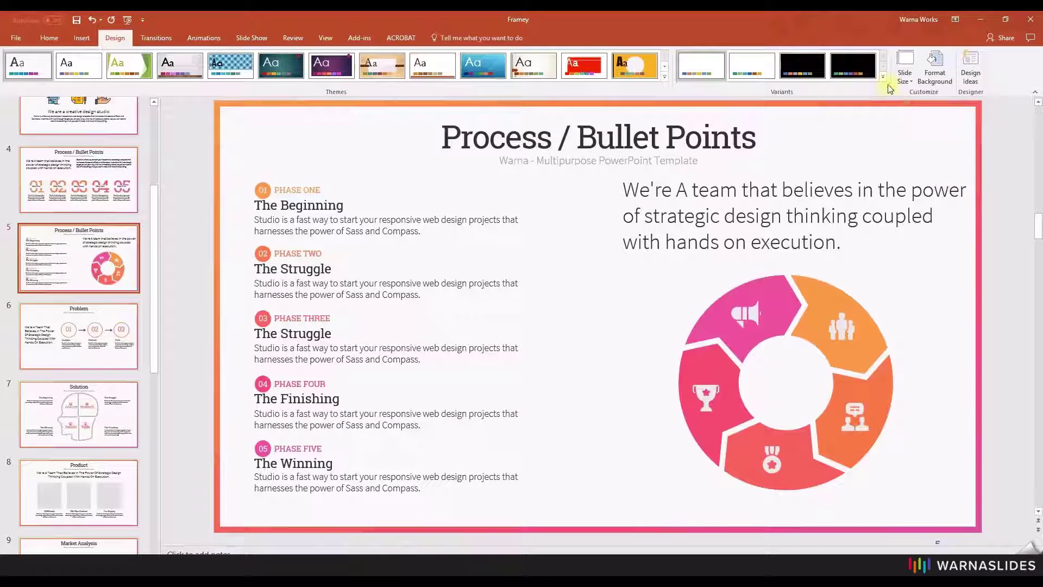
{"action": "scroll", "coordinate": [80, 244], "scroll_direction": "up", "scroll_amount": 5}
Review the recoloured Business Proposal cover, About Us and process slides.
{"action": "left_click", "coordinate": [80, 167]}
{"action": "left_click", "coordinate": [71, 245]}
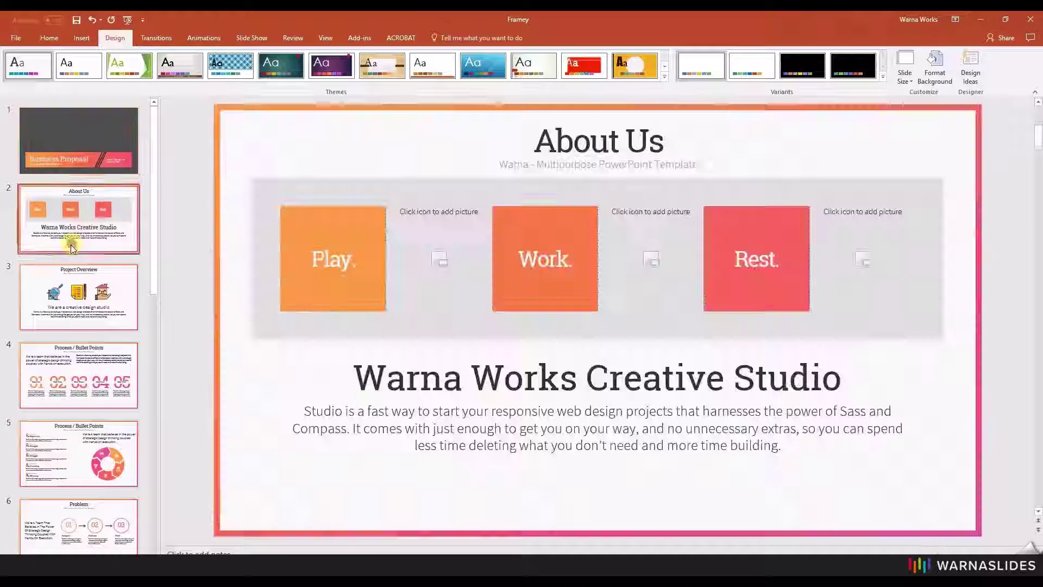
{"action": "left_click", "coordinate": [58, 402]}
{"action": "left_click", "coordinate": [66, 441]}
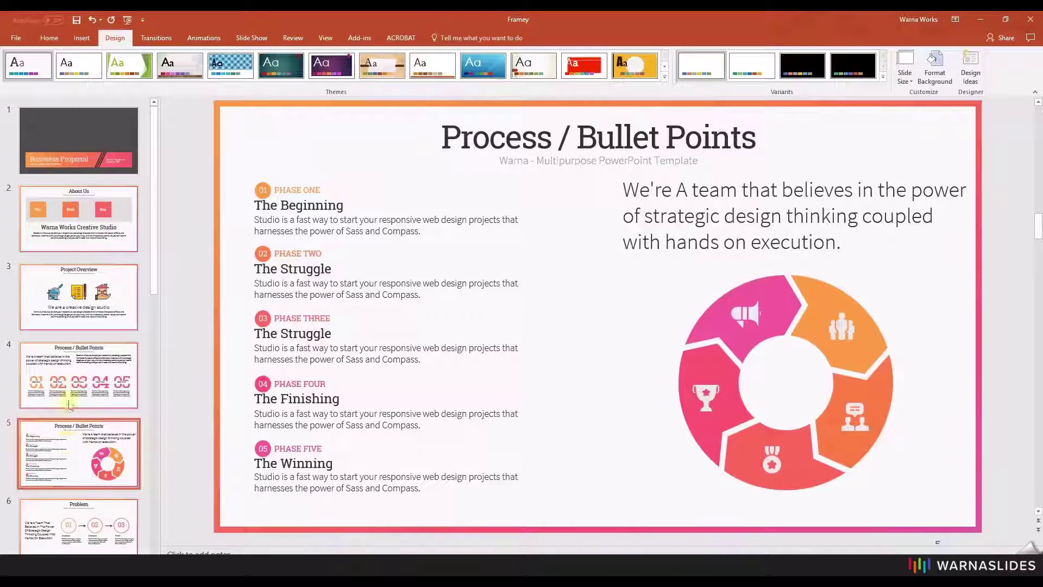
{"action": "left_click", "coordinate": [69, 240]}
{"action": "left_click", "coordinate": [74, 147]}
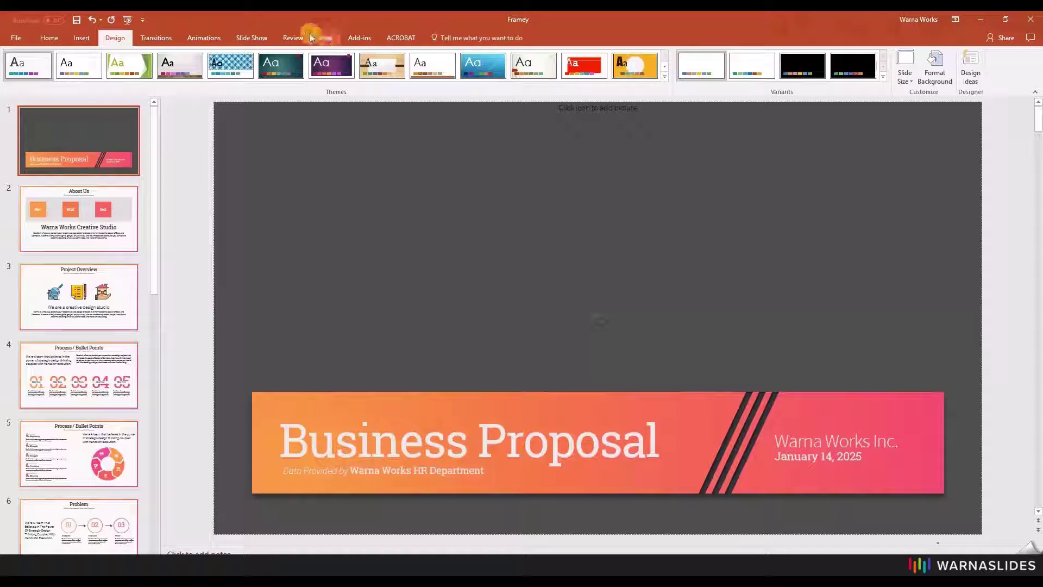
Apply the WT02A - Black (L) theme fonts and check the Project Overview slide titles.
{"action": "left_click", "coordinate": [883, 77]}
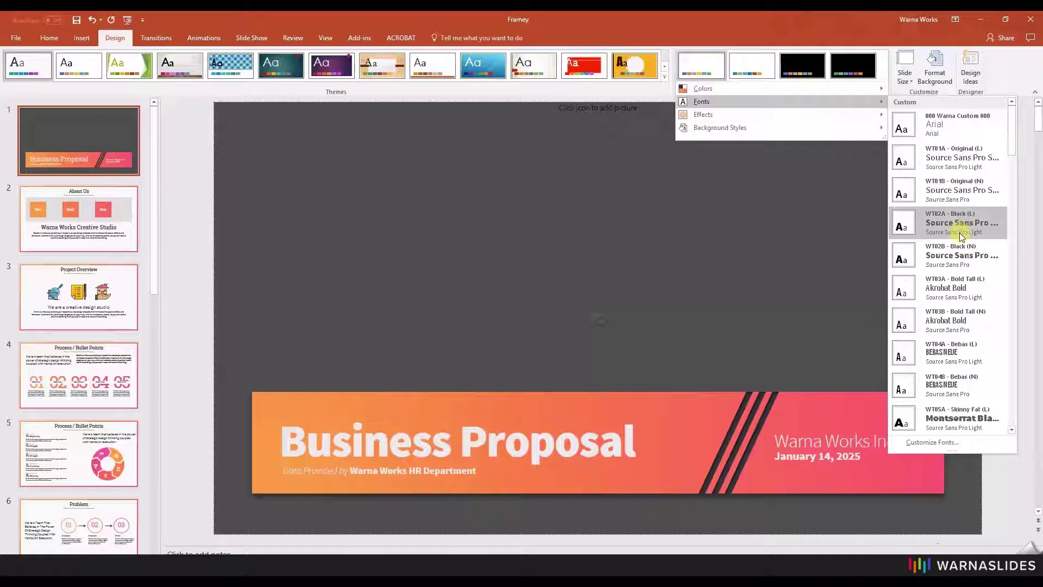
{"action": "left_click", "coordinate": [957, 225]}
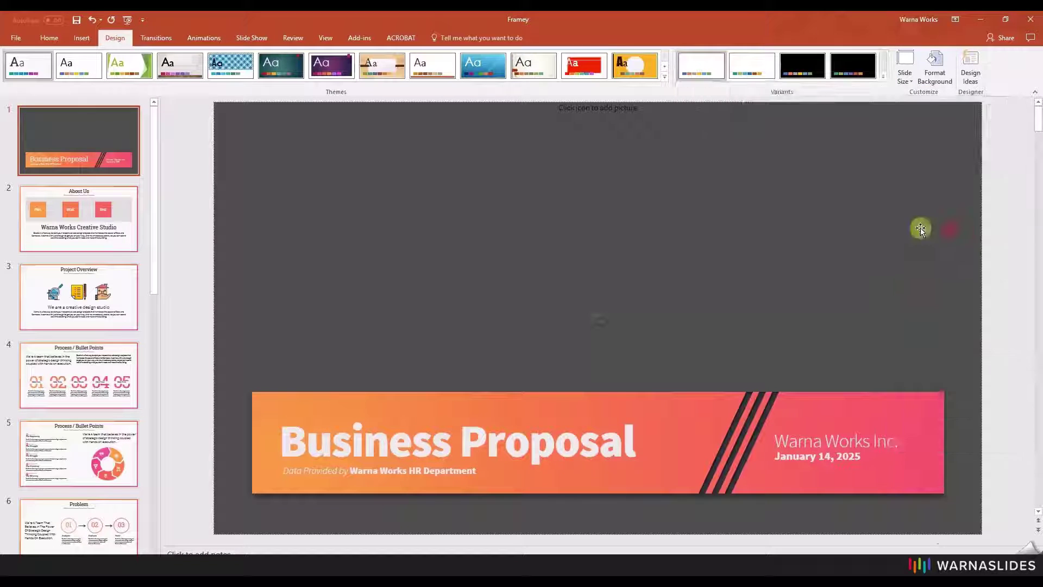
{"action": "left_click", "coordinate": [100, 312]}
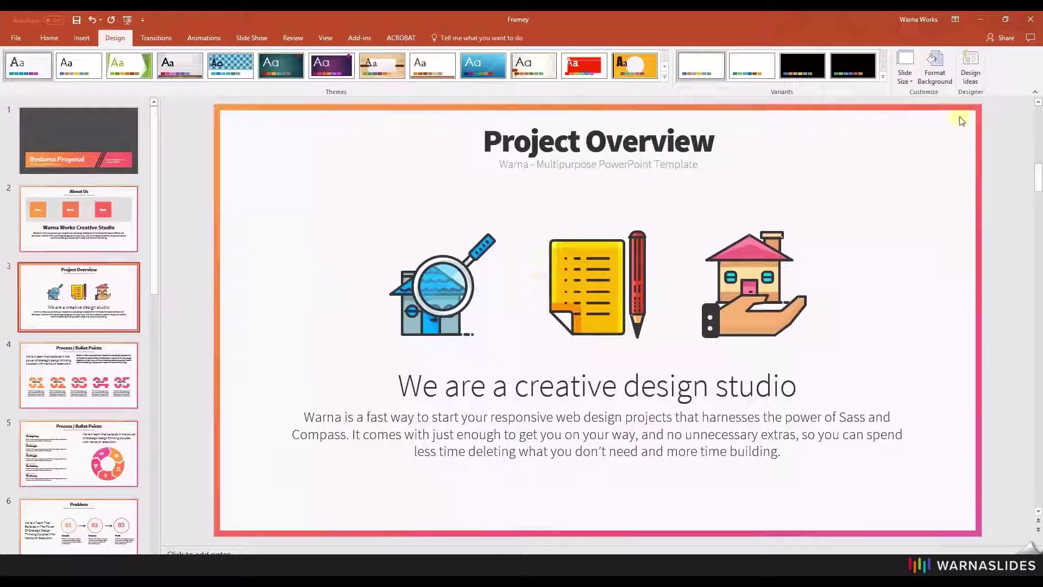
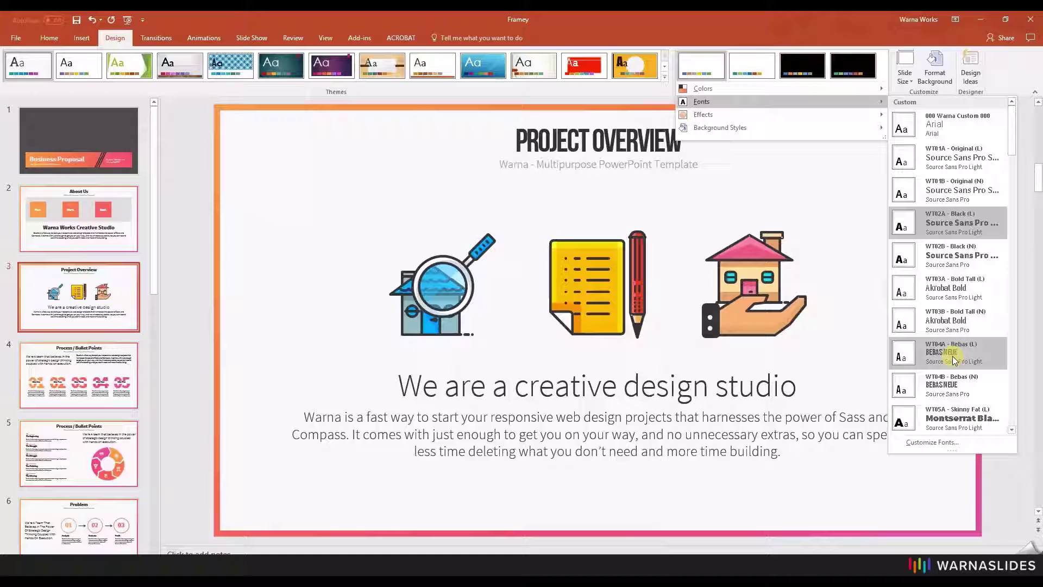
{"action": "scroll", "coordinate": [946, 391], "scroll_direction": "down", "scroll_amount": 5}
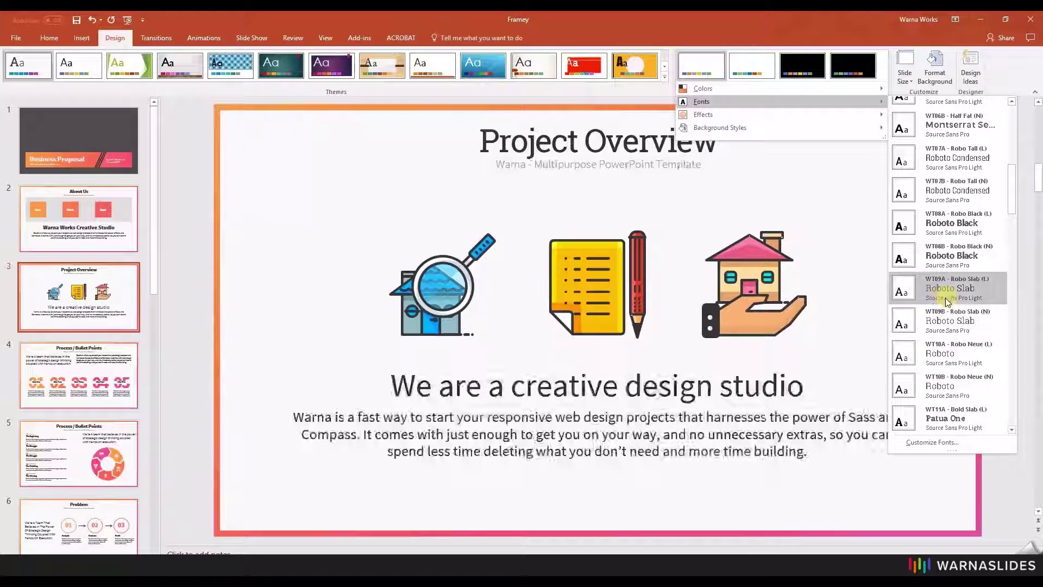
Apply the WT09A Roboto Slab font set and review it on slides 5 and 7.
{"action": "key", "text": "Escape"}
{"action": "left_click", "coordinate": [77, 438]}
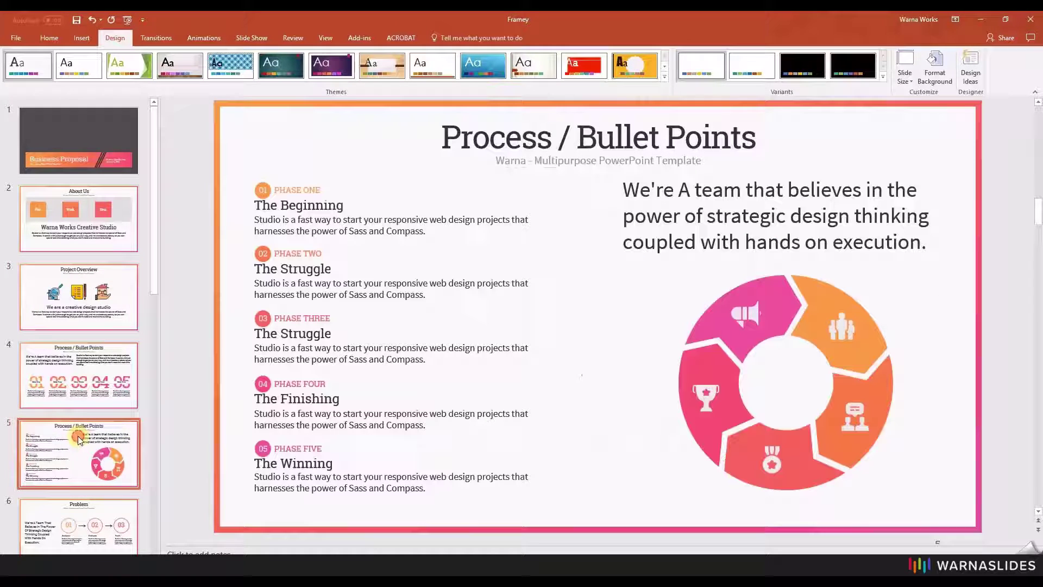
{"action": "scroll", "coordinate": [77, 440], "scroll_direction": "down", "scroll_amount": 3}
{"action": "left_click", "coordinate": [79, 471]}
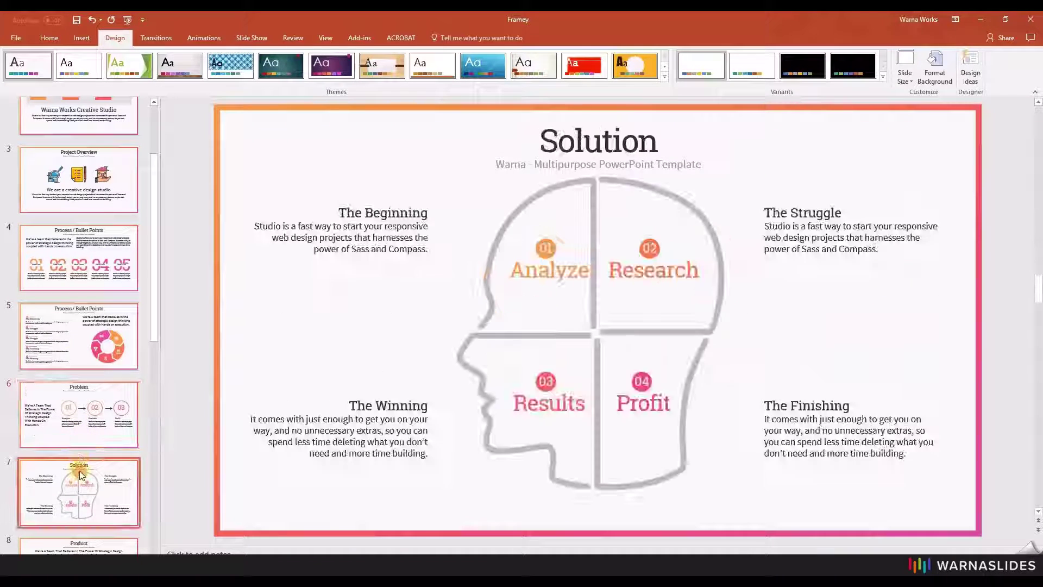